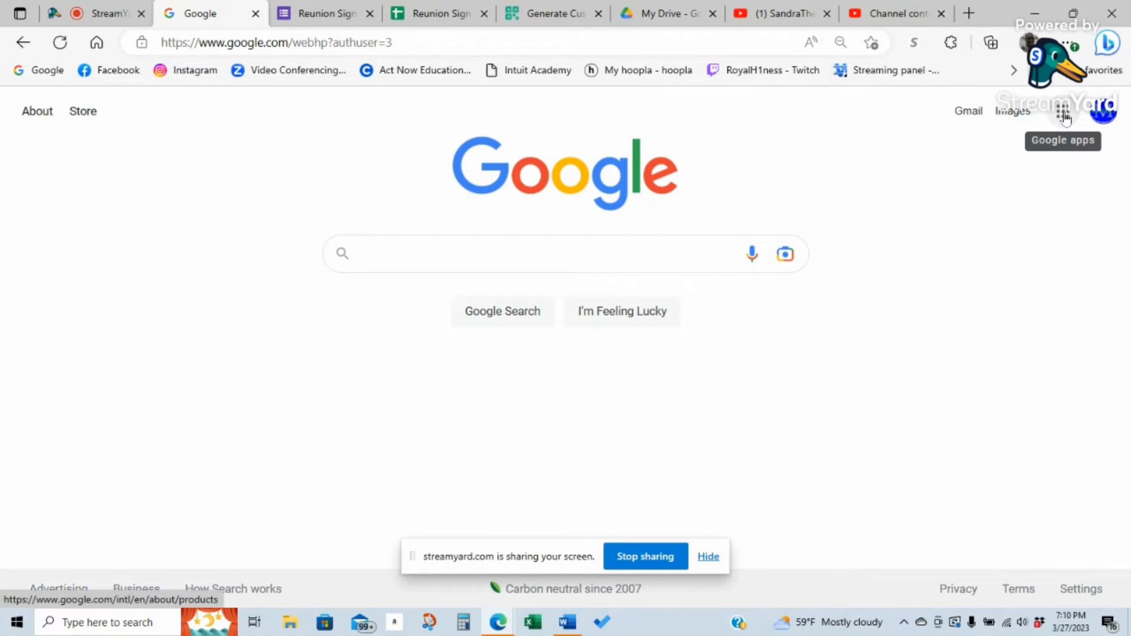
Move Search to the place after Chat in the Google apps list and open Google Forms
click(1064, 117)
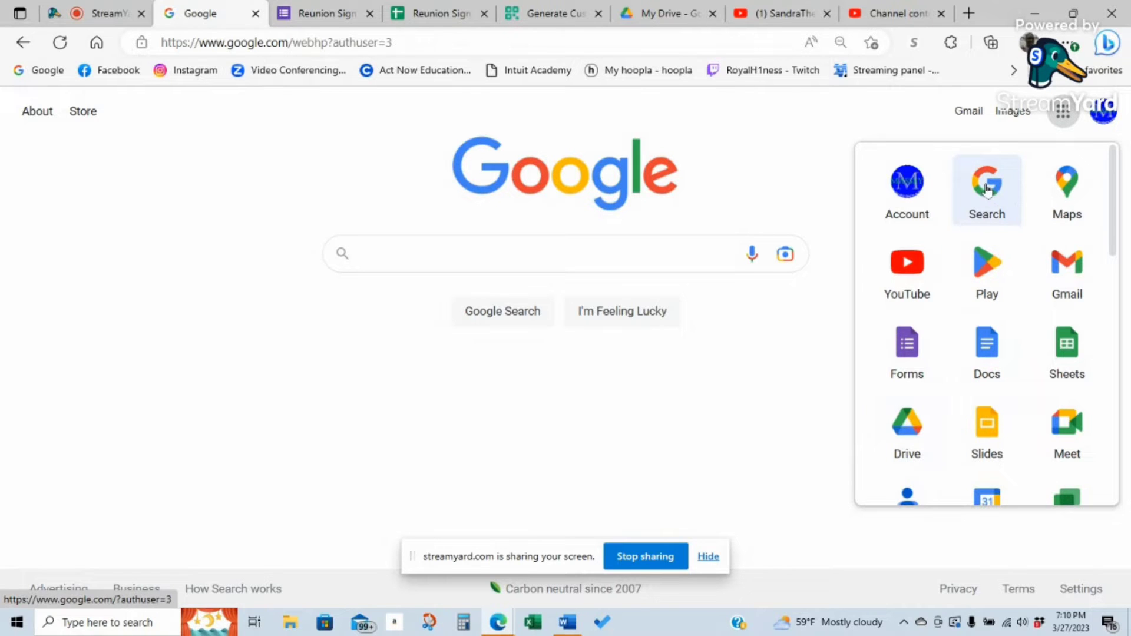
drag(988, 190, 1059, 533)
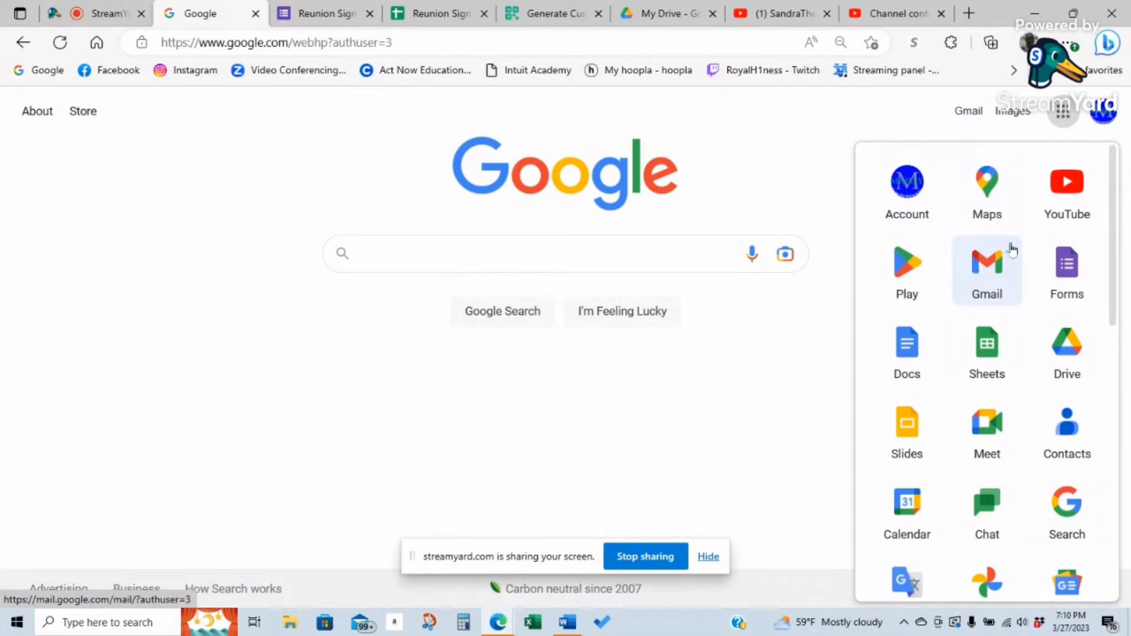
click(1069, 268)
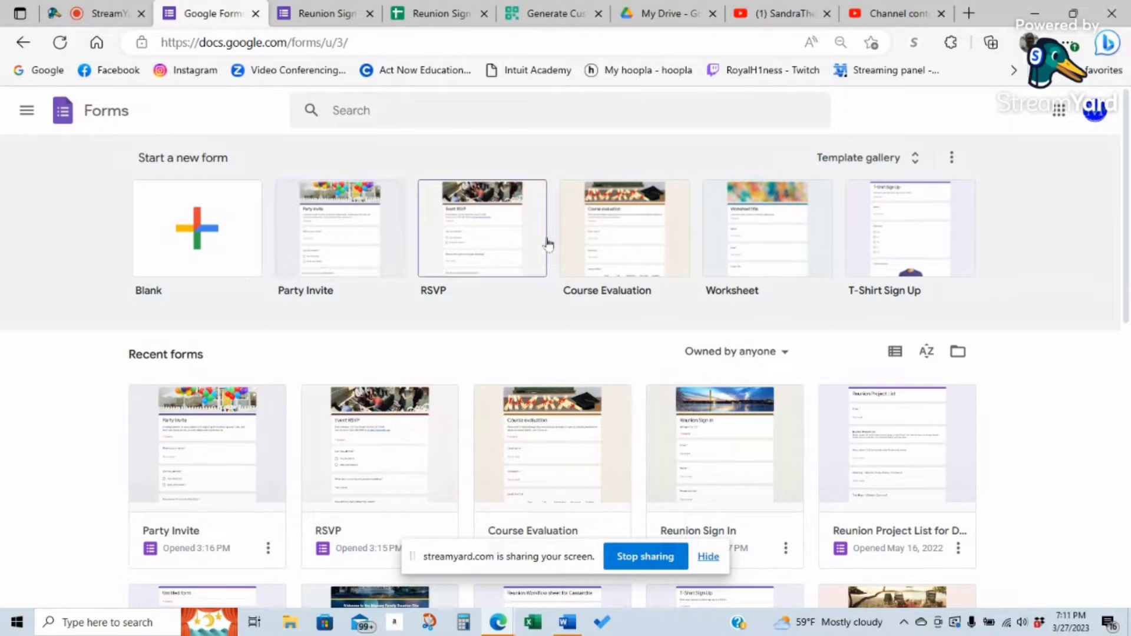
Browse the full Forms template gallery and create a new form from the RSVP template
click(914, 157)
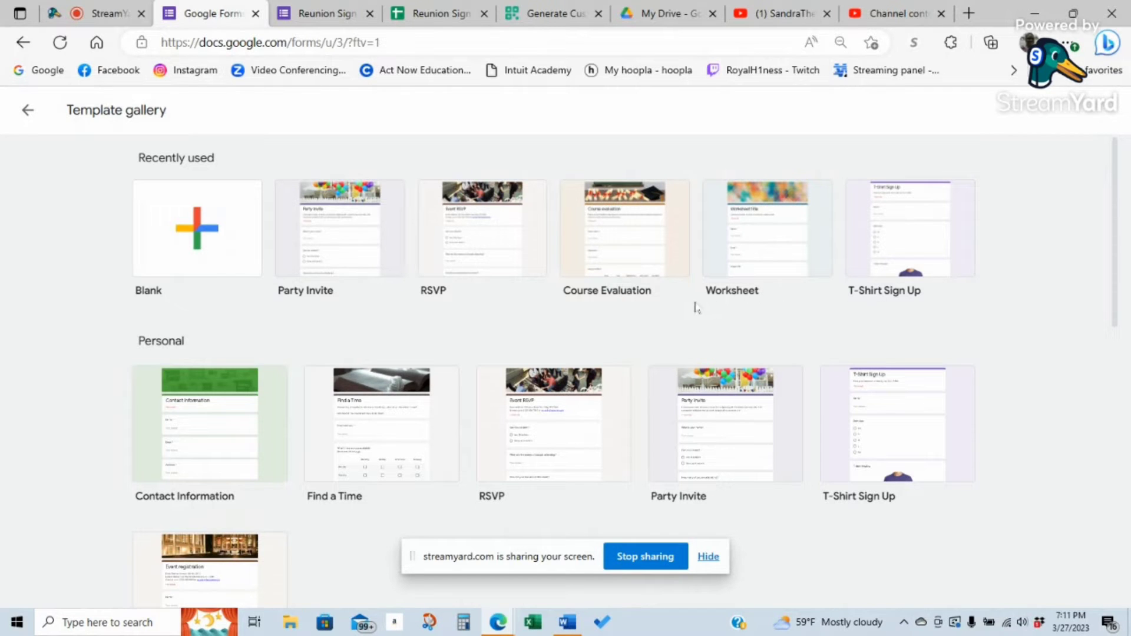
drag(1114, 239, 1121, 332)
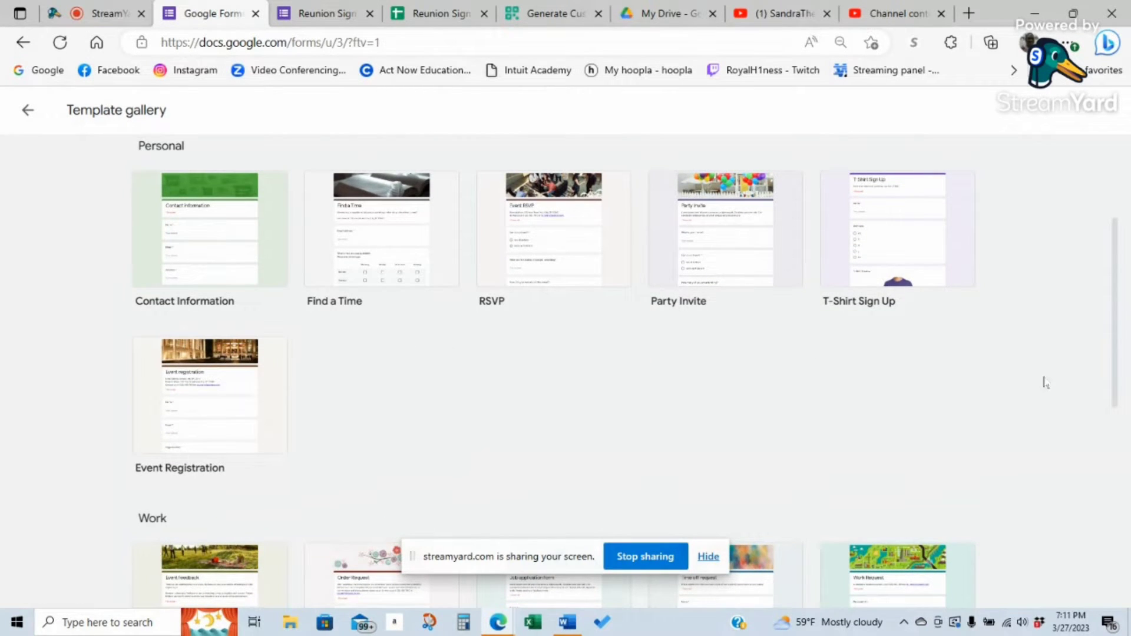
drag(1119, 364, 1112, 298)
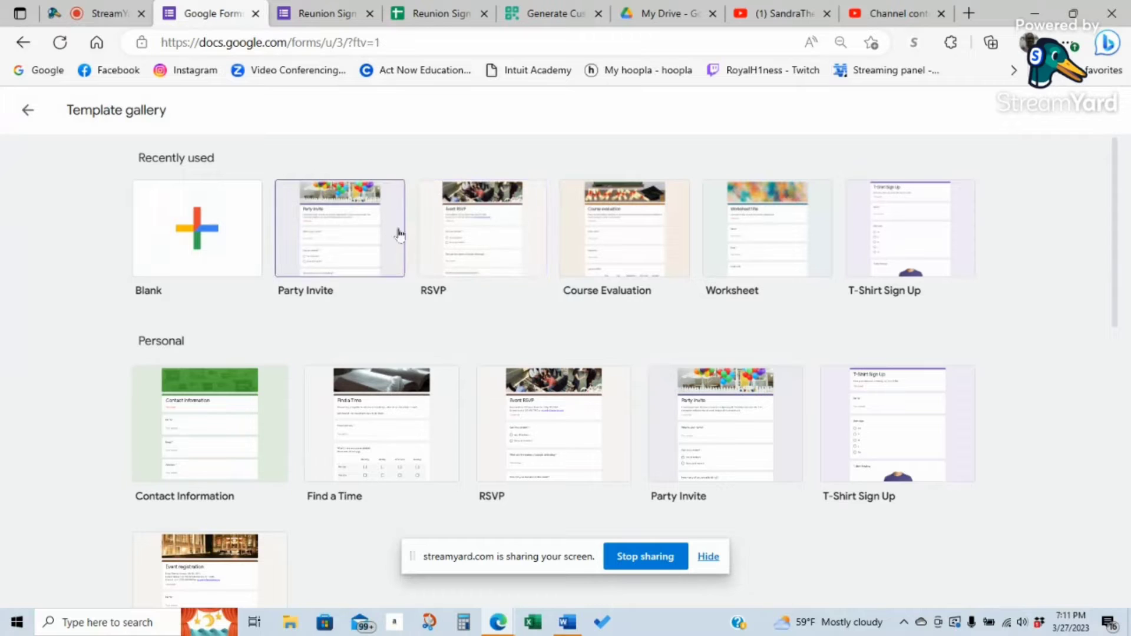
click(485, 229)
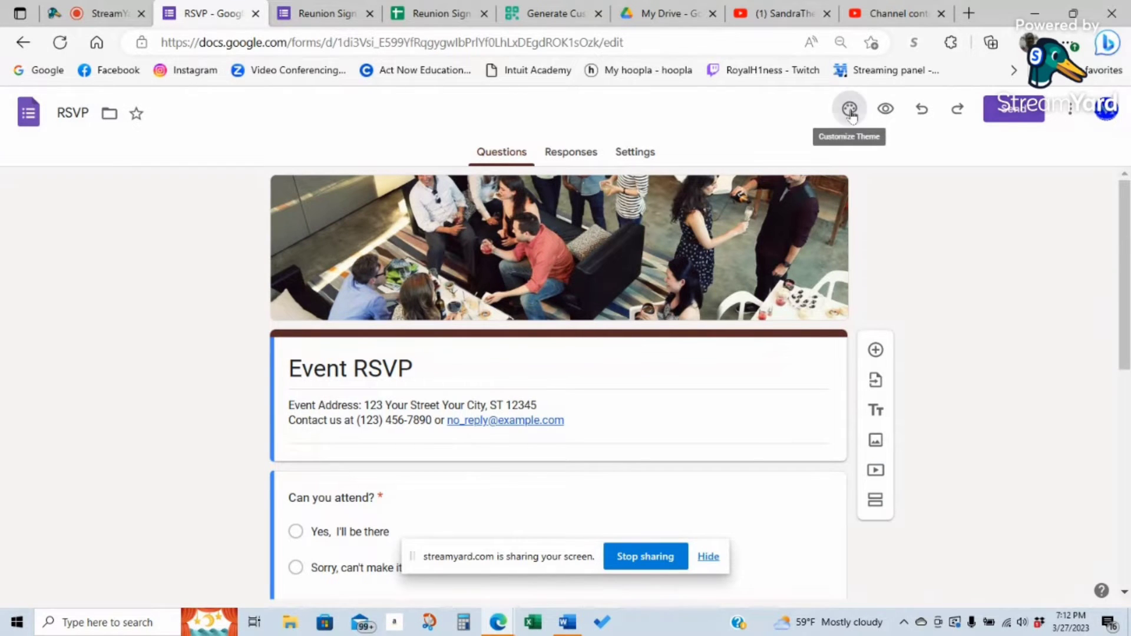
Examine the RSVP form's theme options for text style, header image and colour, and look through its questions
click(851, 110)
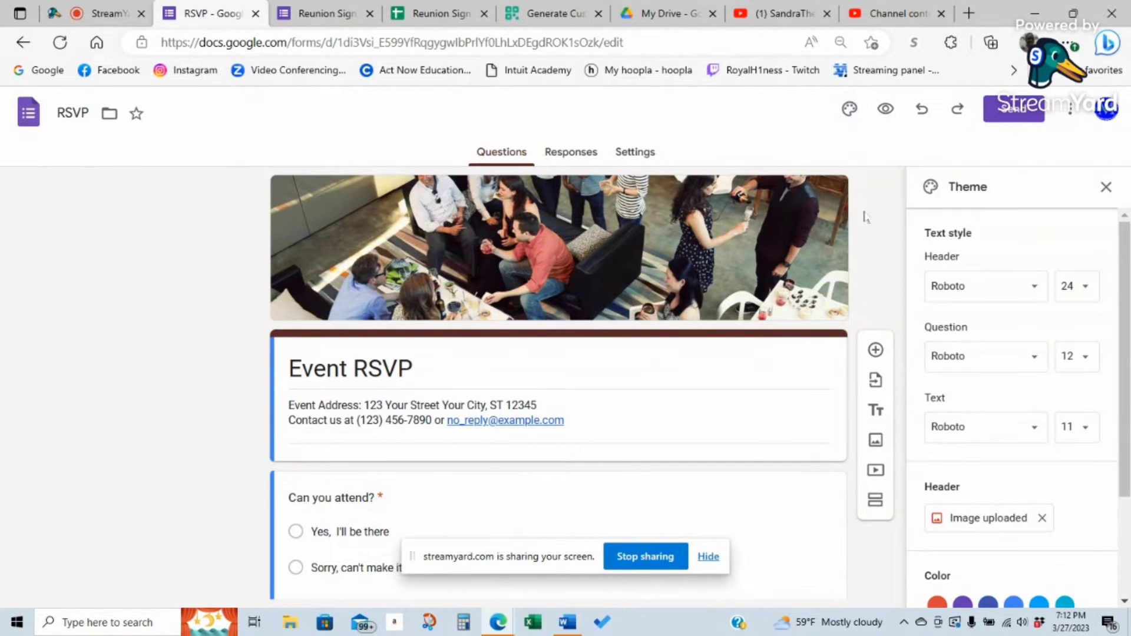
mouse_move(1126, 434)
mouse_down()
mouse_move(1129, 532)
mouse_move(1127, 413)
mouse_up()
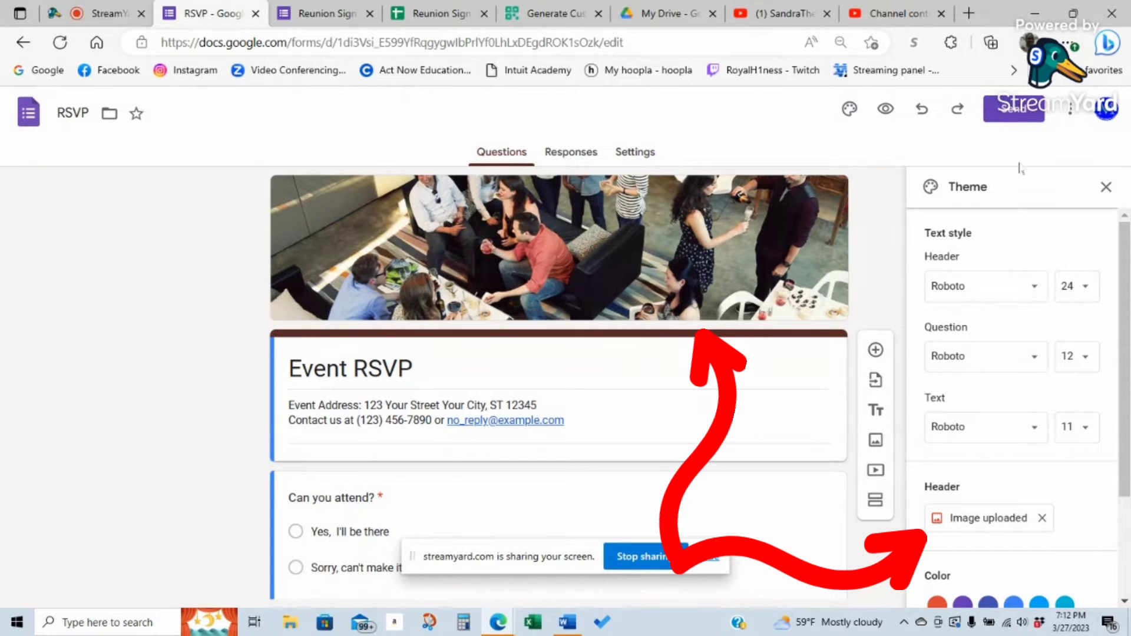
click(1105, 187)
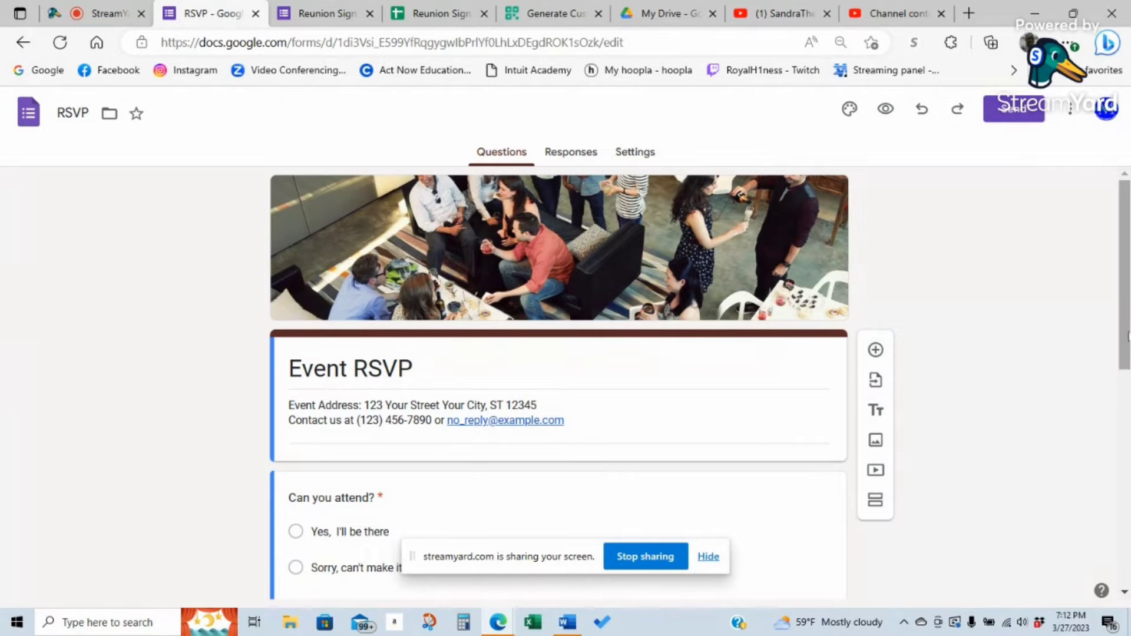
scroll(1127, 400, down, 2)
mouse_move(1128, 400)
mouse_down()
mouse_move(1128, 432)
mouse_move(1127, 403)
mouse_up()
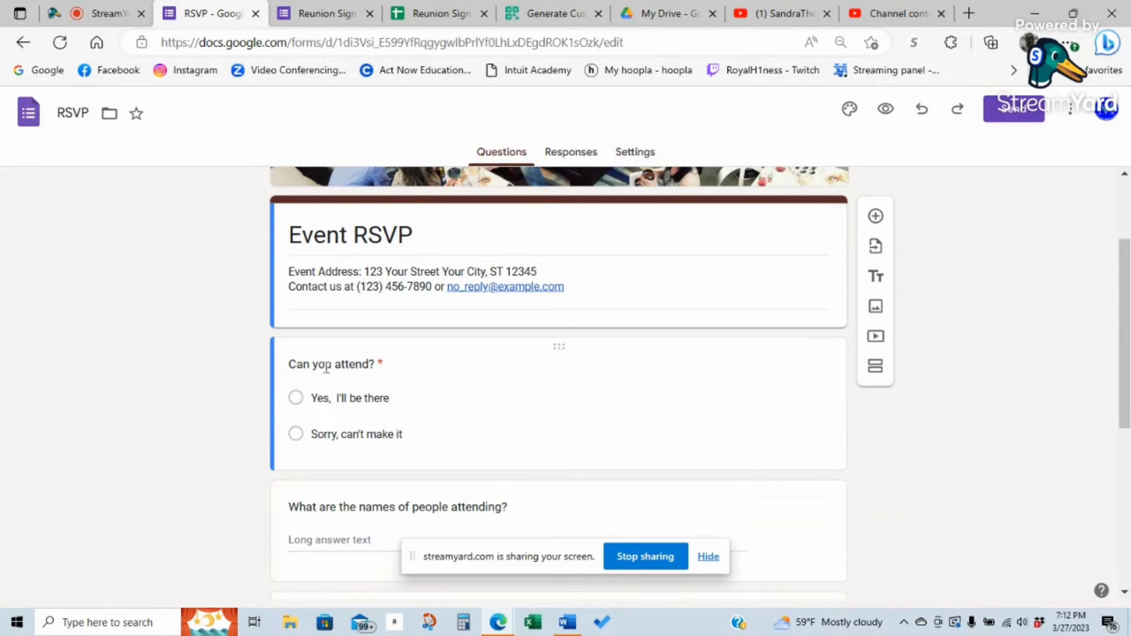
drag(1124, 403, 1123, 343)
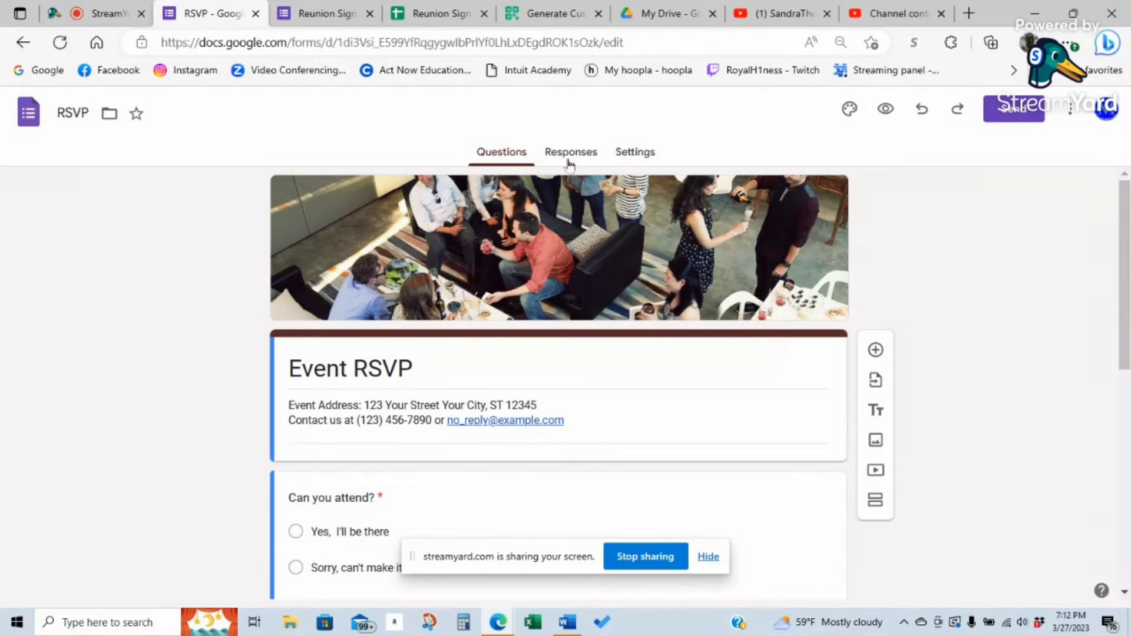
Look through the questions of the existing Reunion Sign In form and check the open QR.io generator page
click(328, 17)
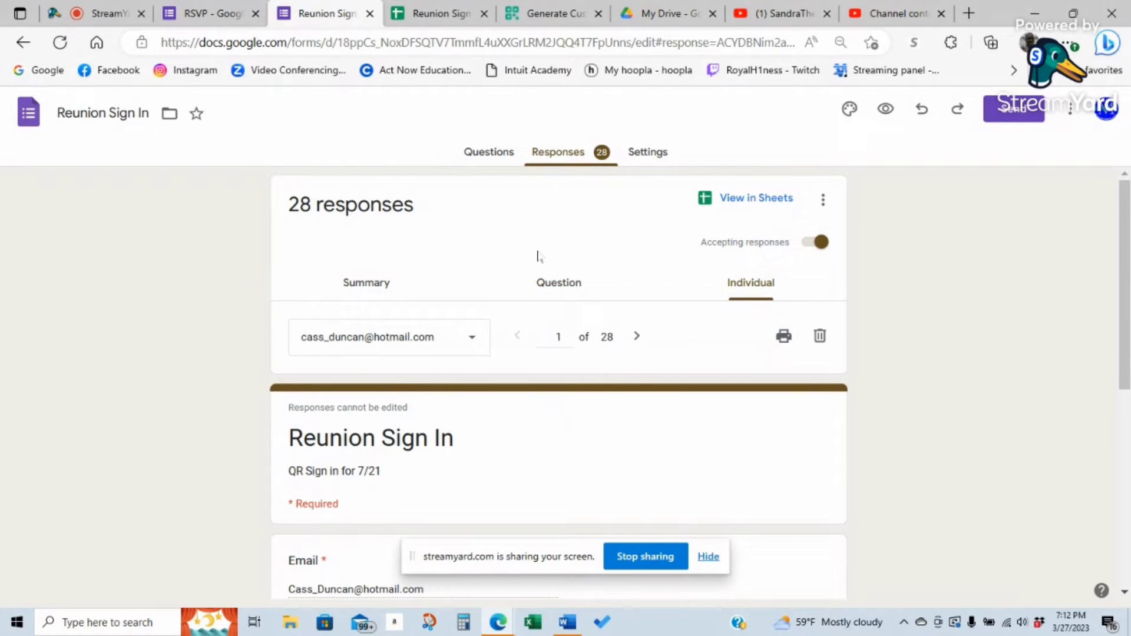
click(489, 152)
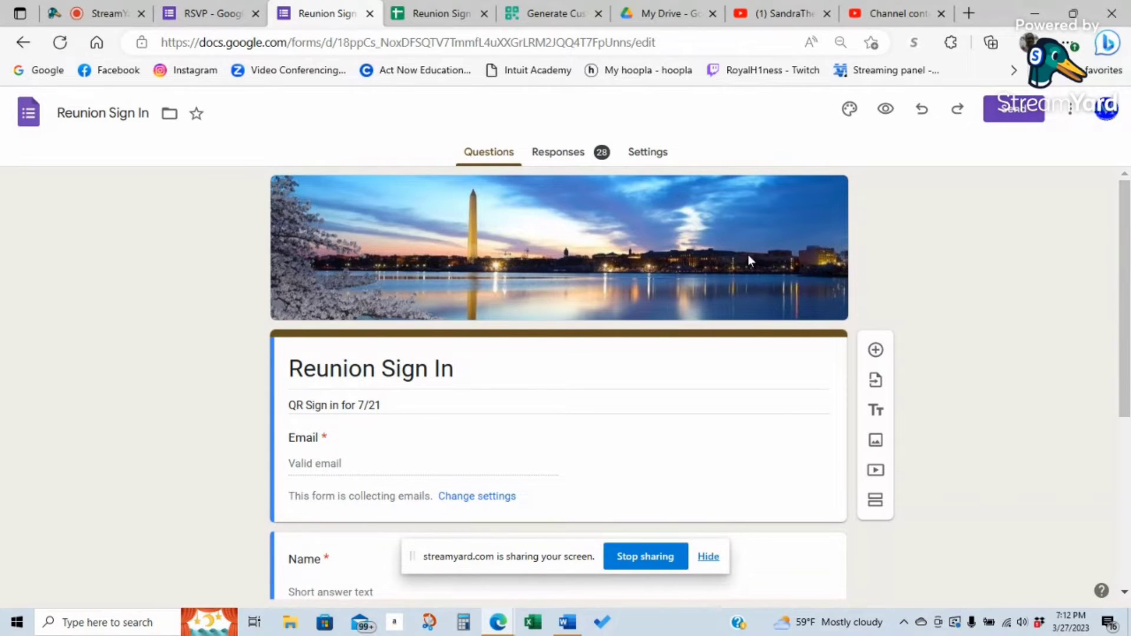
drag(1125, 235, 1127, 443)
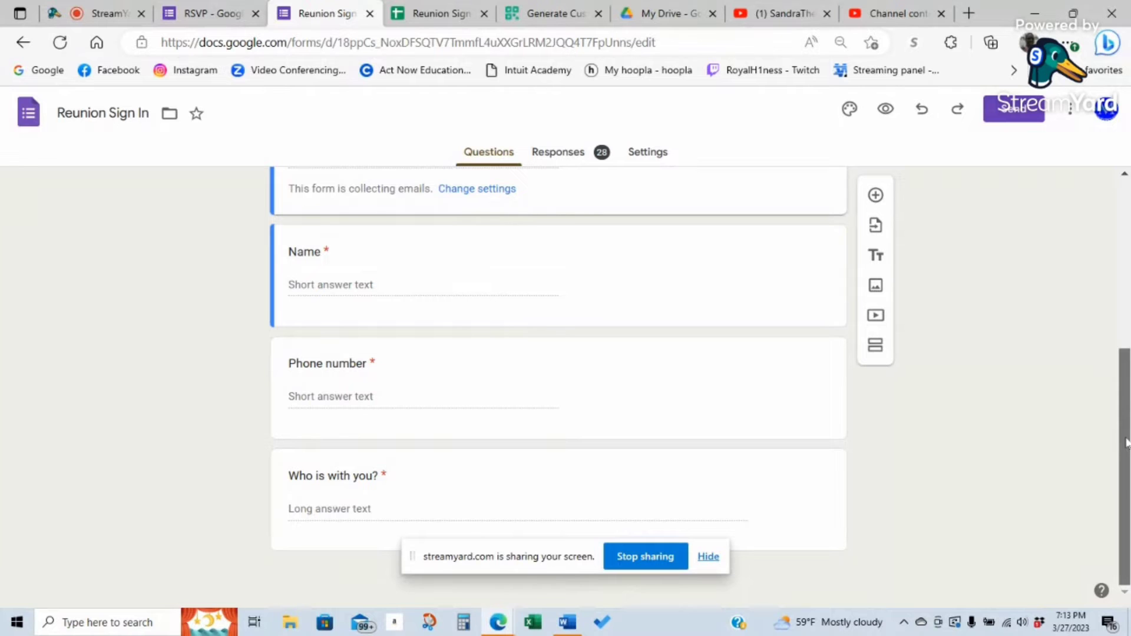
scroll(1106, 306, up, 2)
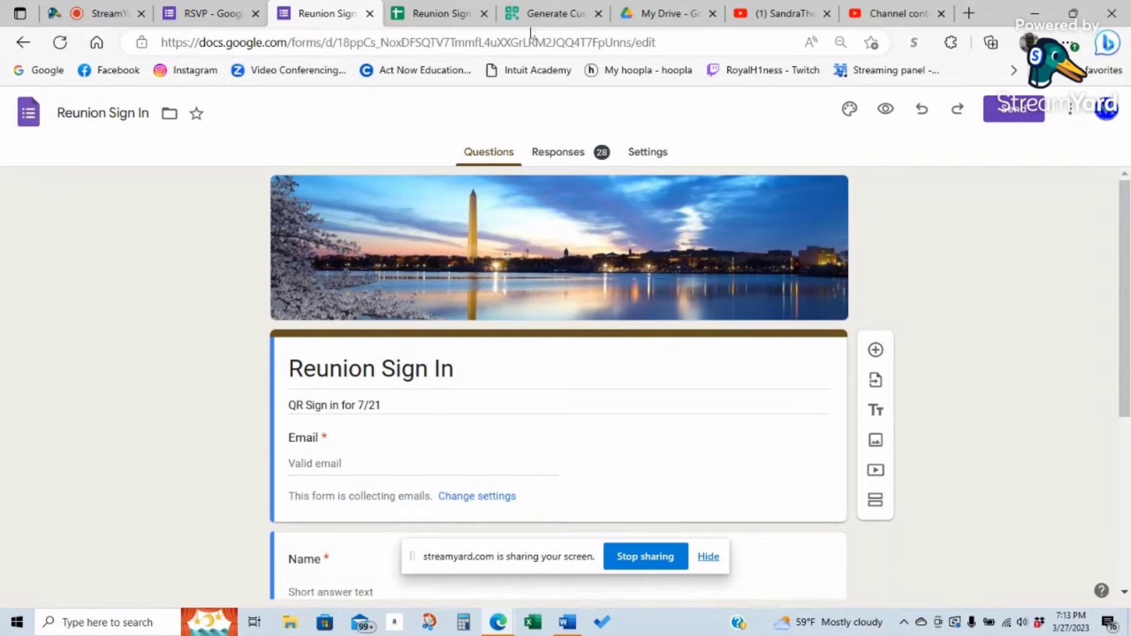
click(554, 15)
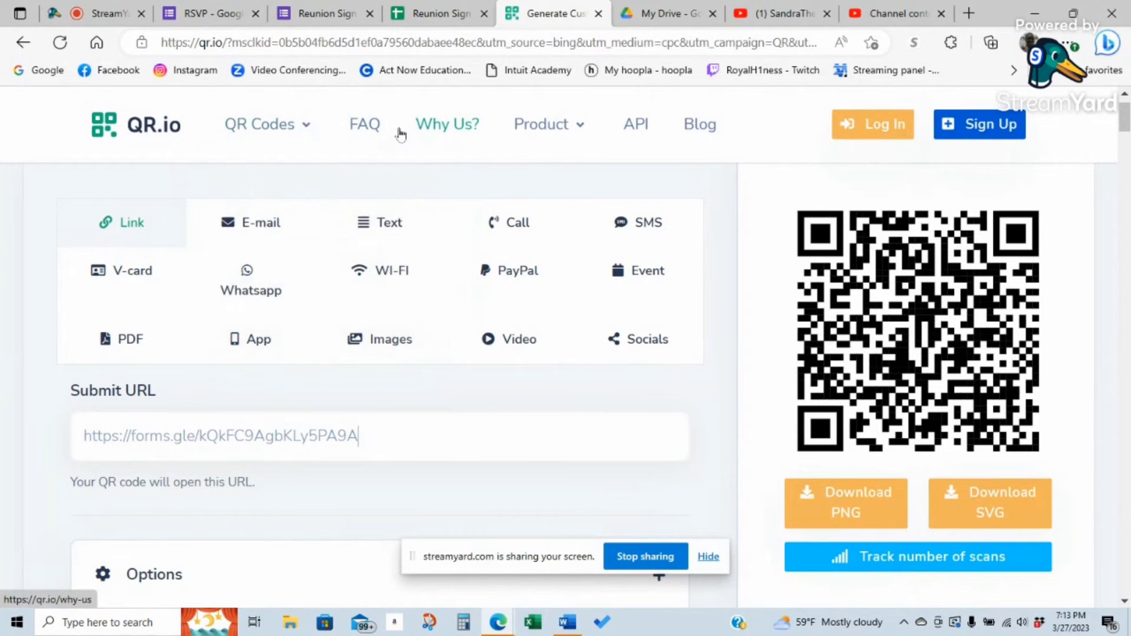
Return to the RSVP form and copy its shortened sharing link from the Send form options
click(211, 8)
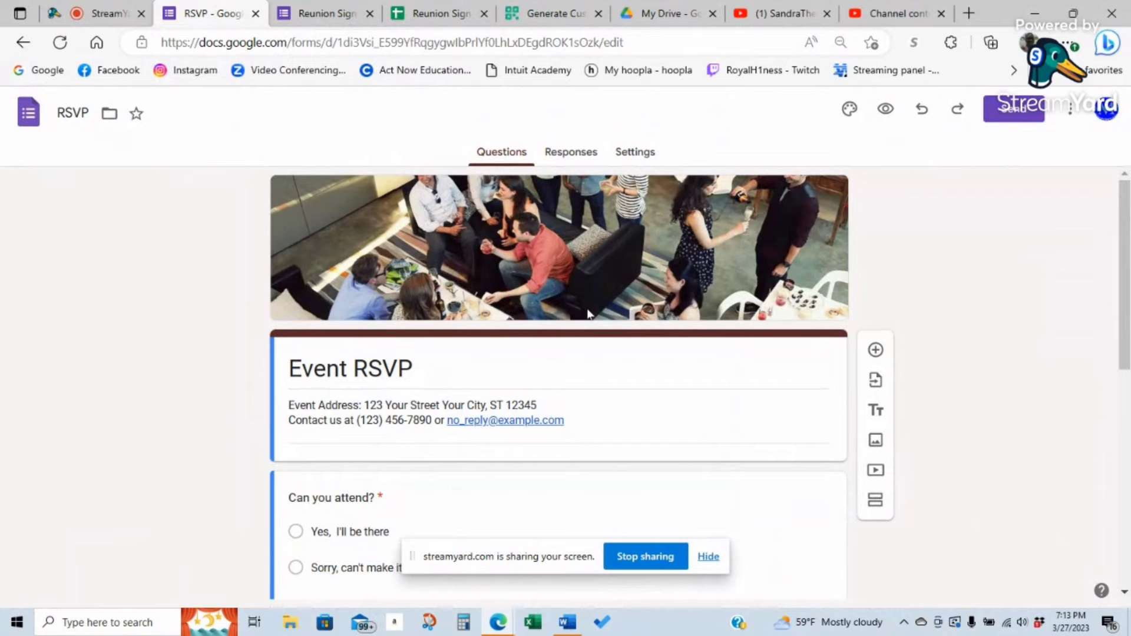
mouse_move(1128, 218)
mouse_down()
mouse_move(1128, 322)
mouse_move(1128, 216)
mouse_up()
click(1016, 111)
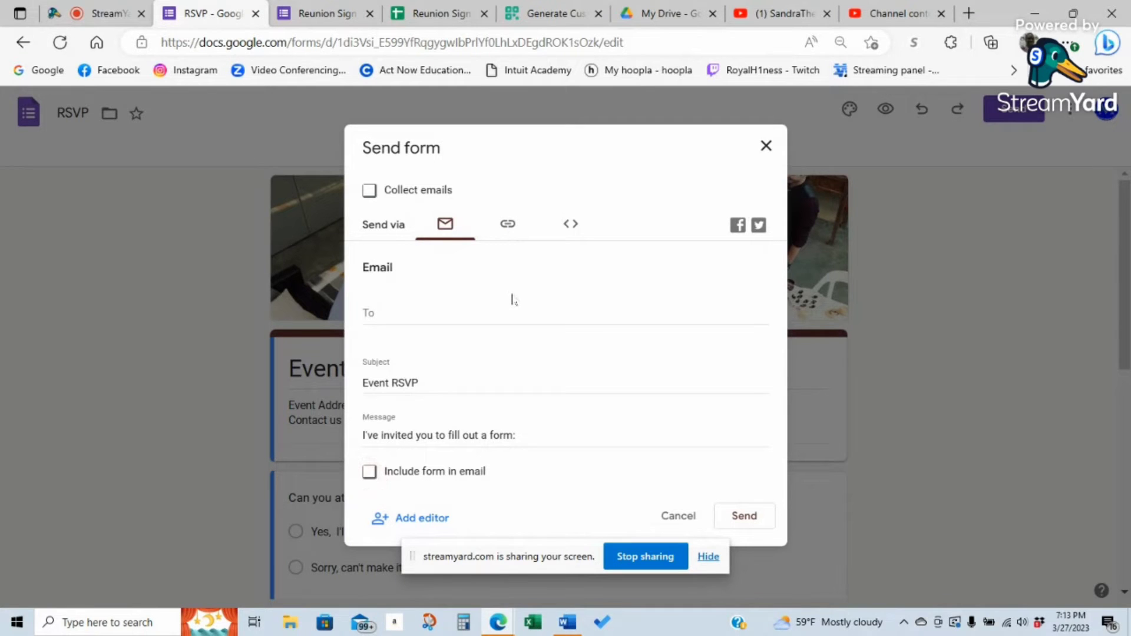
click(511, 229)
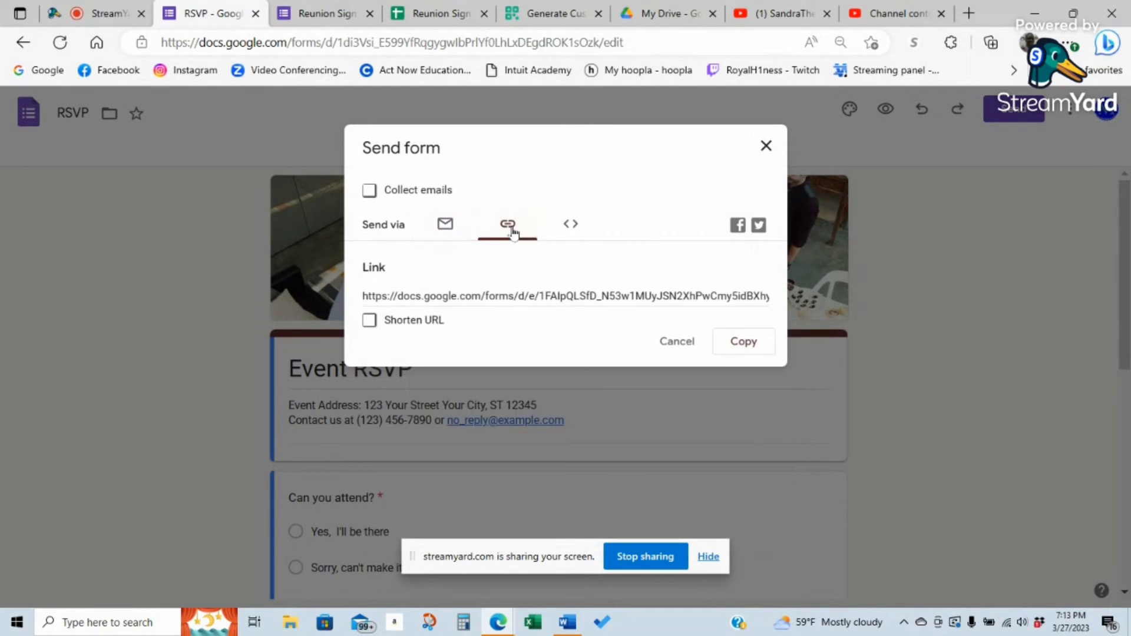
click(370, 323)
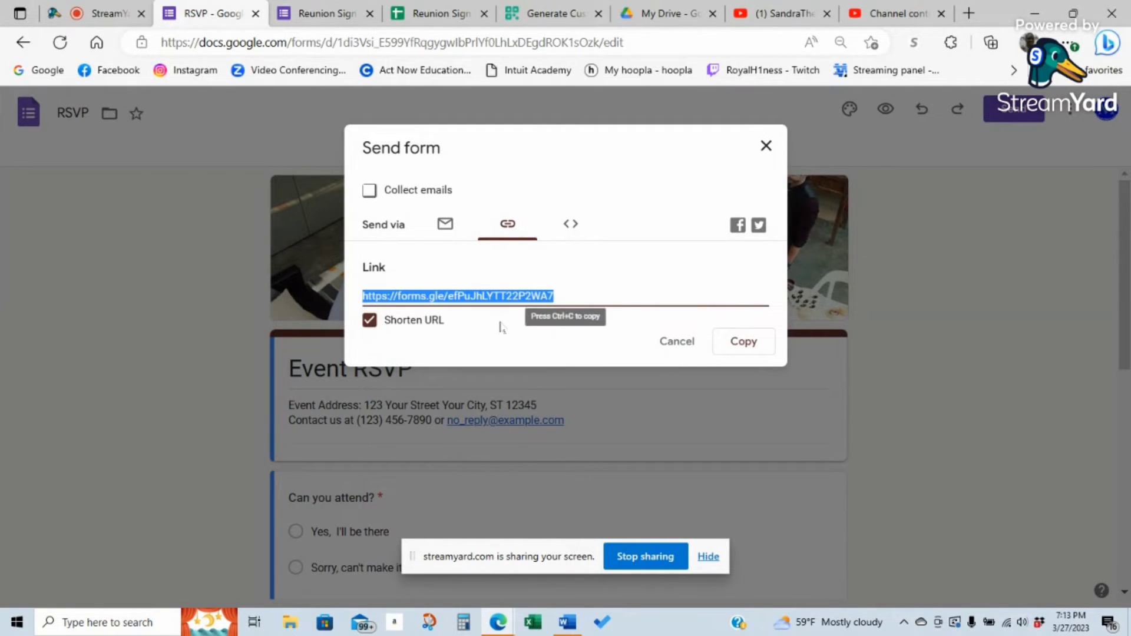
click(738, 345)
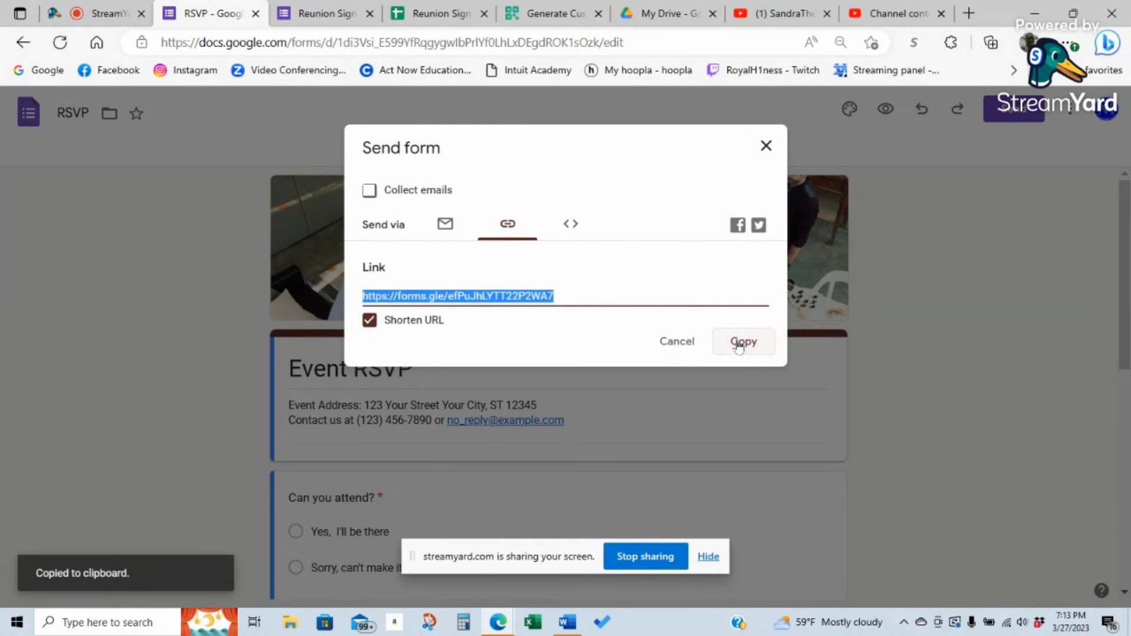
click(767, 146)
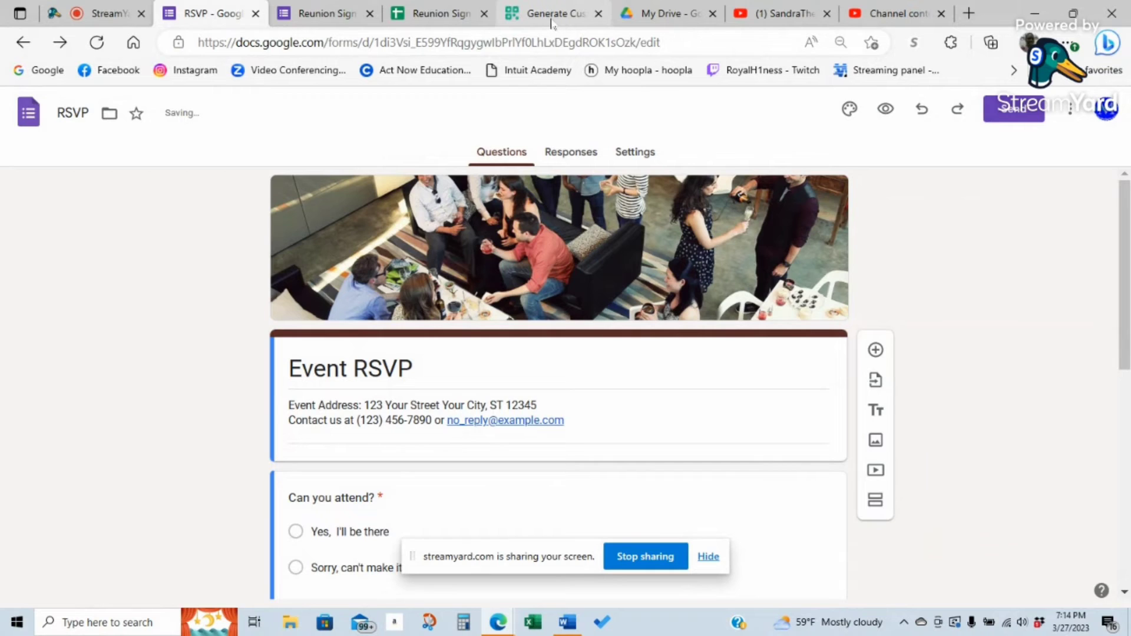
click(553, 23)
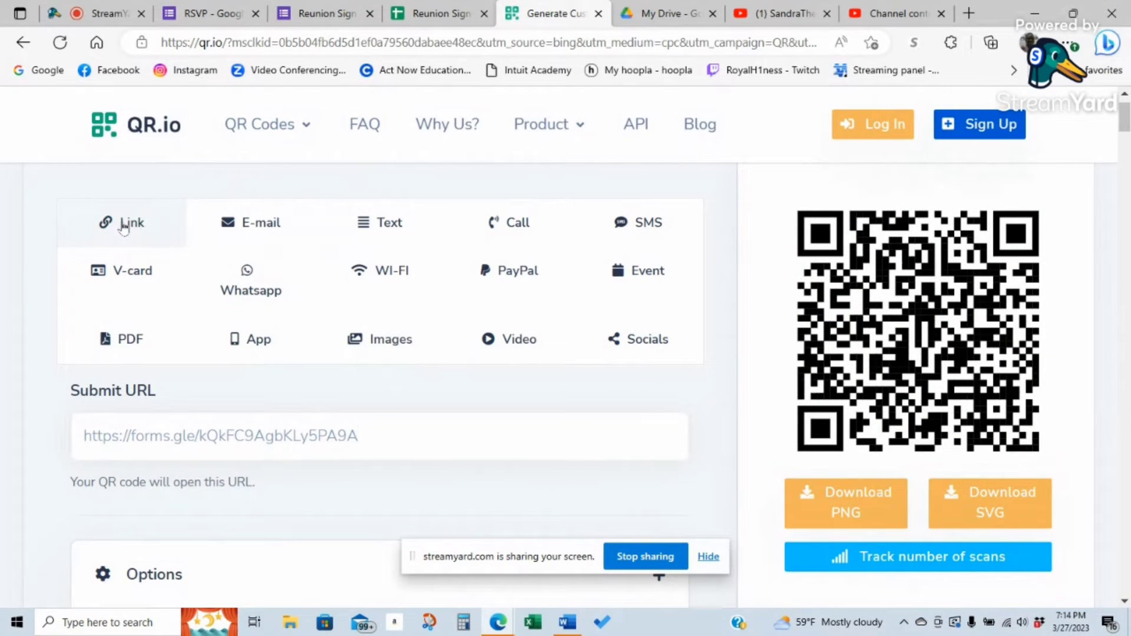
drag(358, 434, 94, 416)
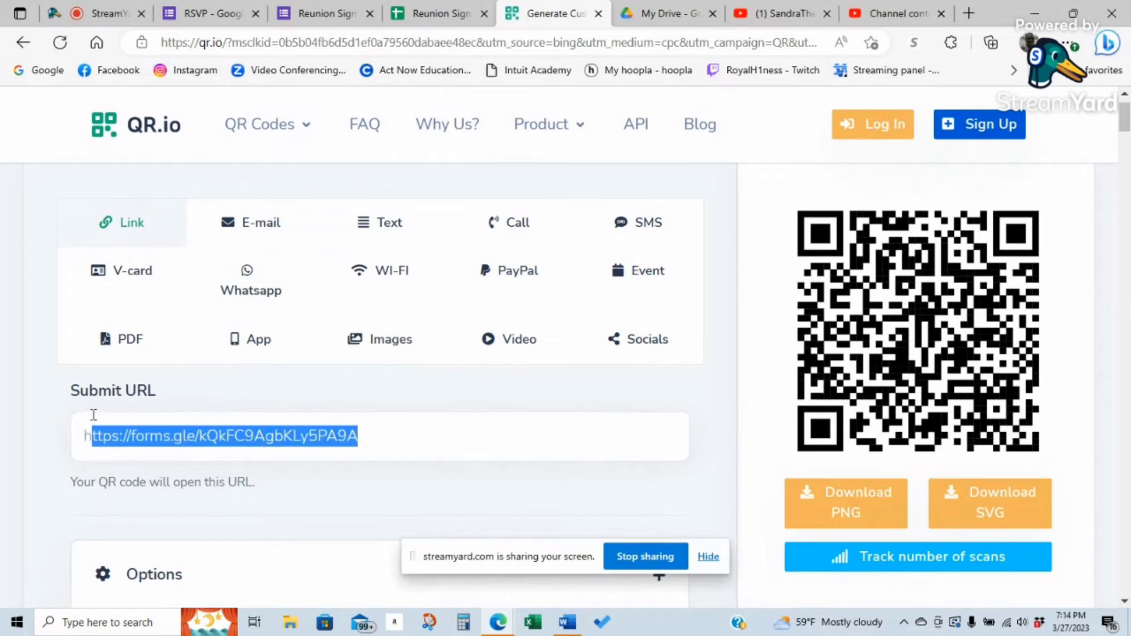
key(ctrl+v)
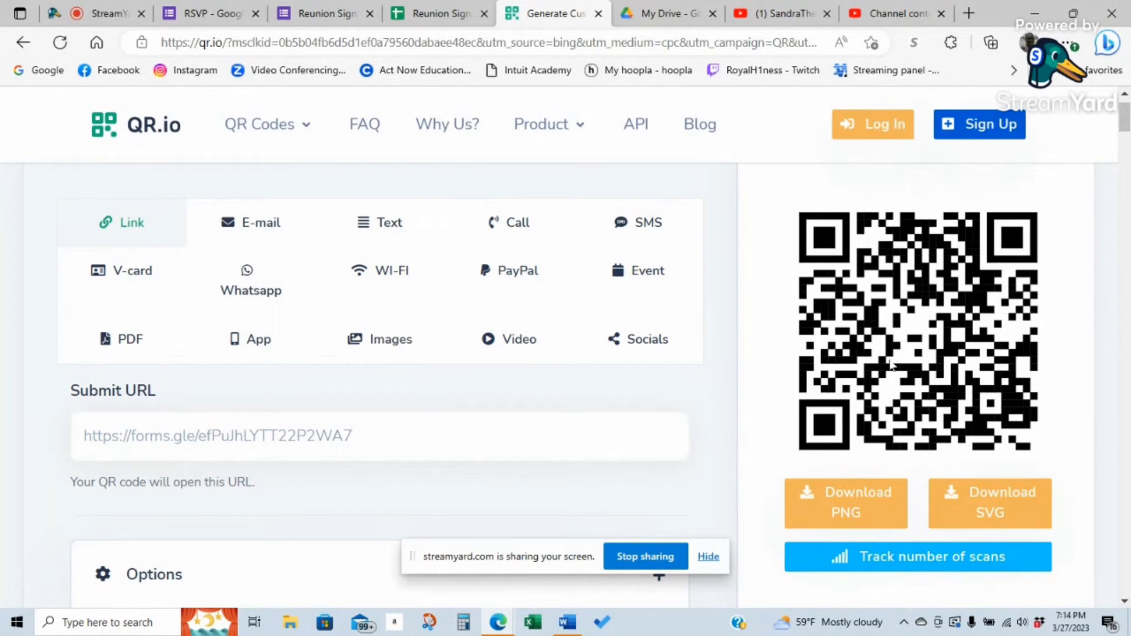
Set the QR code's background color to purple #772e99 in the generator's color options
drag(1127, 128, 1128, 140)
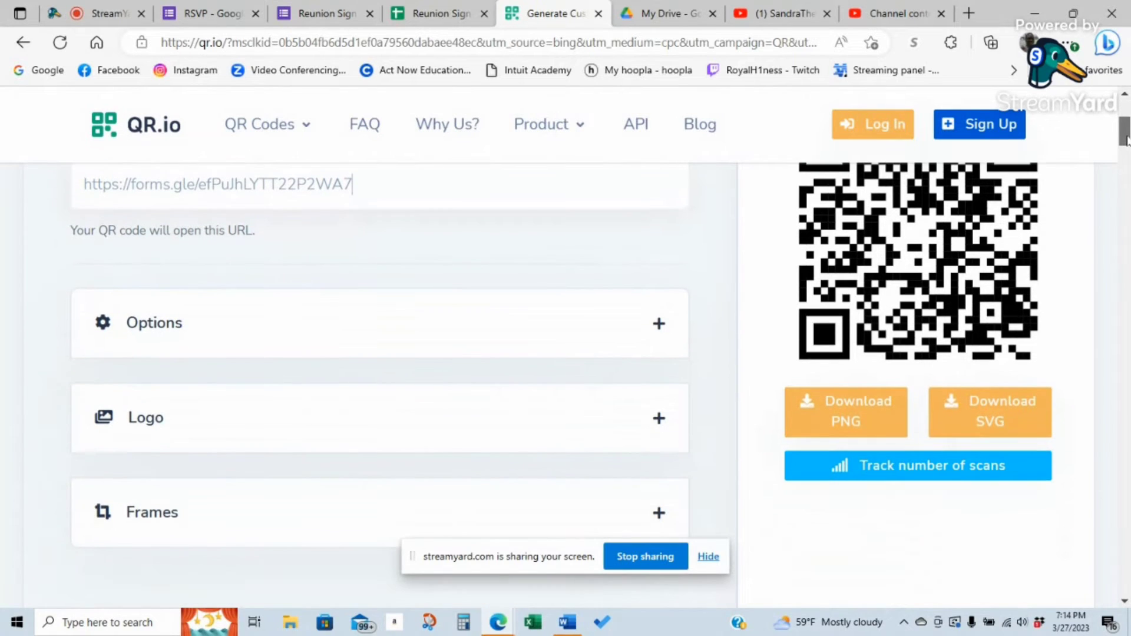
click(653, 324)
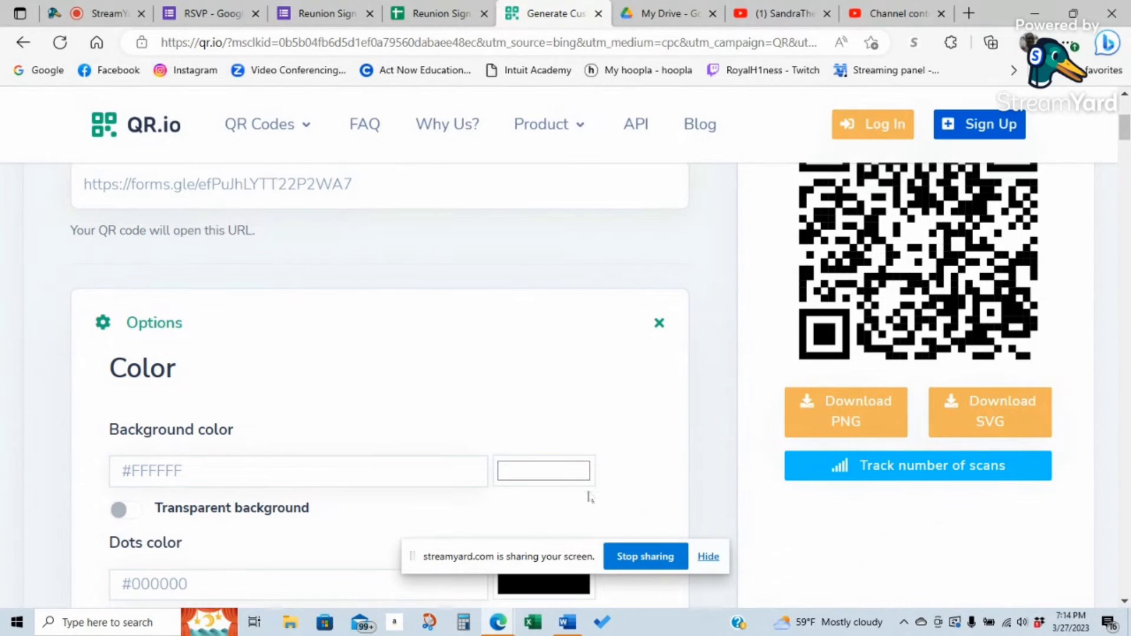
click(572, 474)
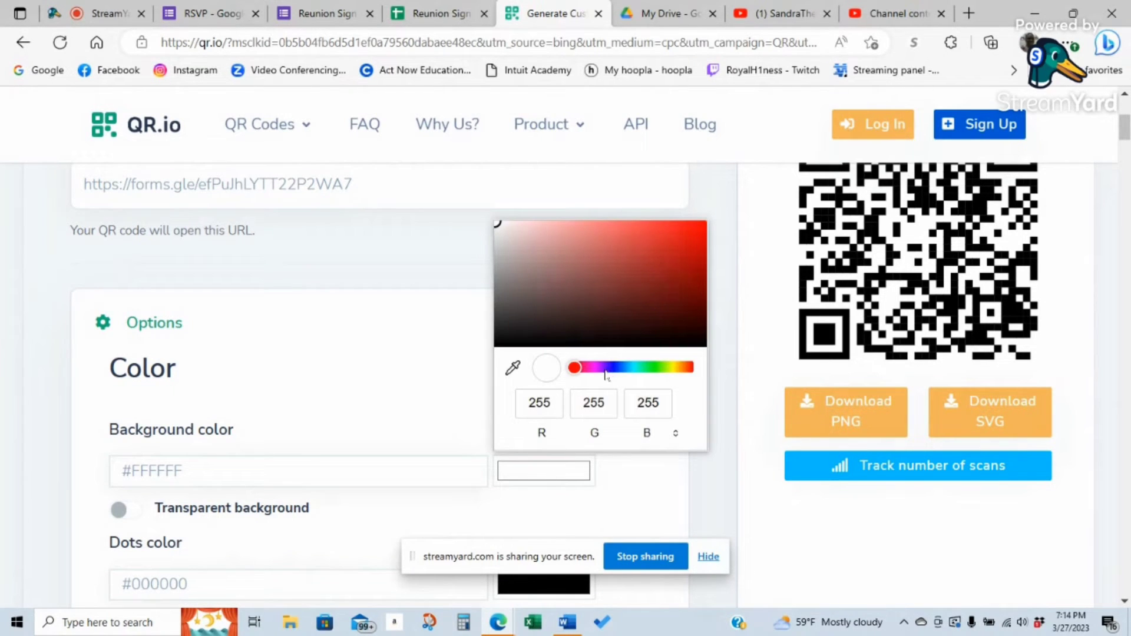
click(600, 371)
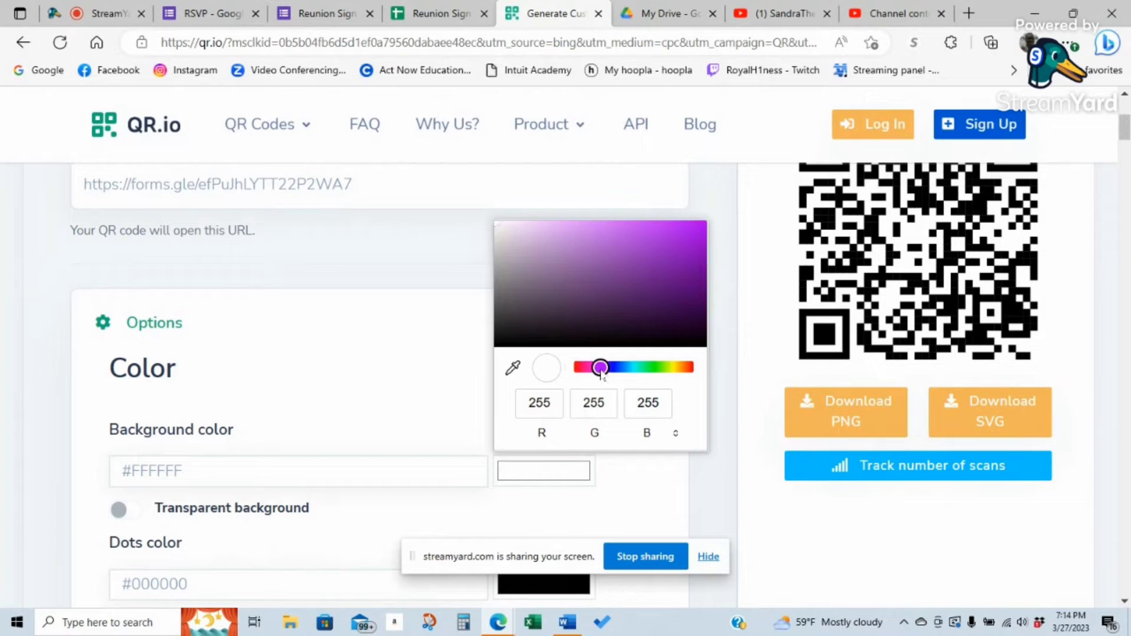
click(642, 272)
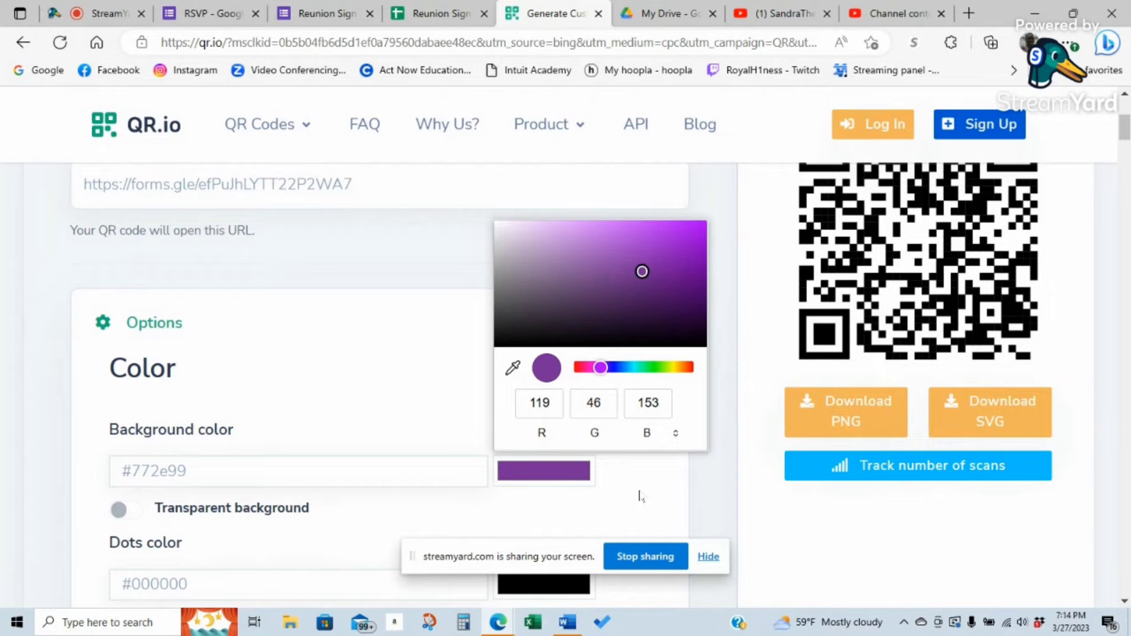
click(713, 488)
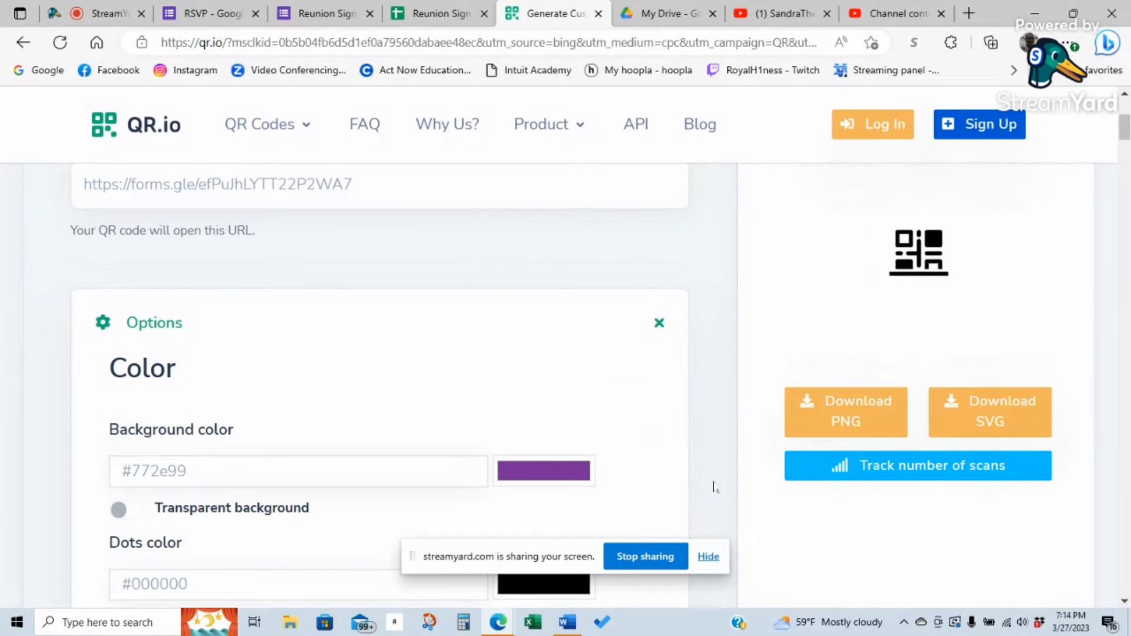
click(574, 464)
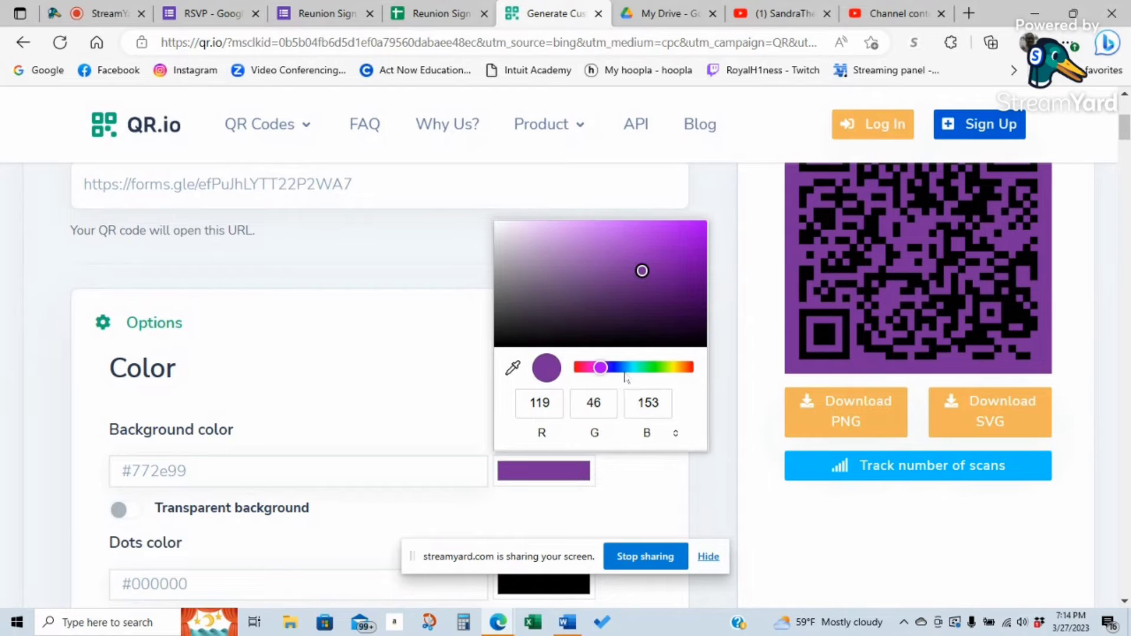
click(412, 400)
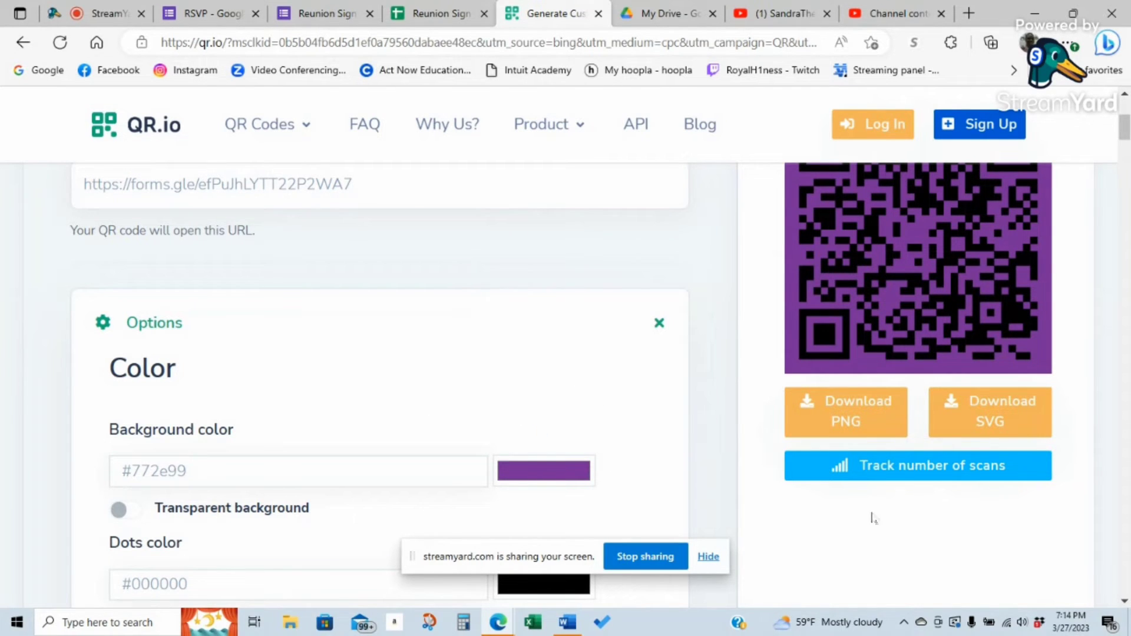
drag(1124, 132, 1124, 120)
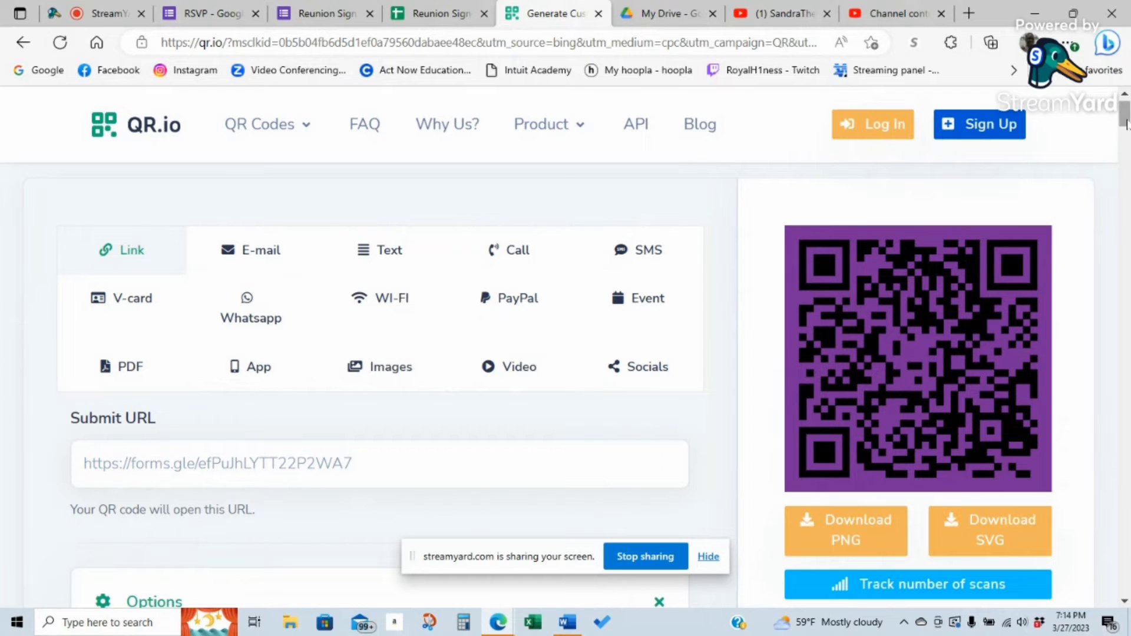
Review the generated QR code, check the sample reunion sign-in flyer in Word, and return to QR.io
drag(1127, 117, 1126, 125)
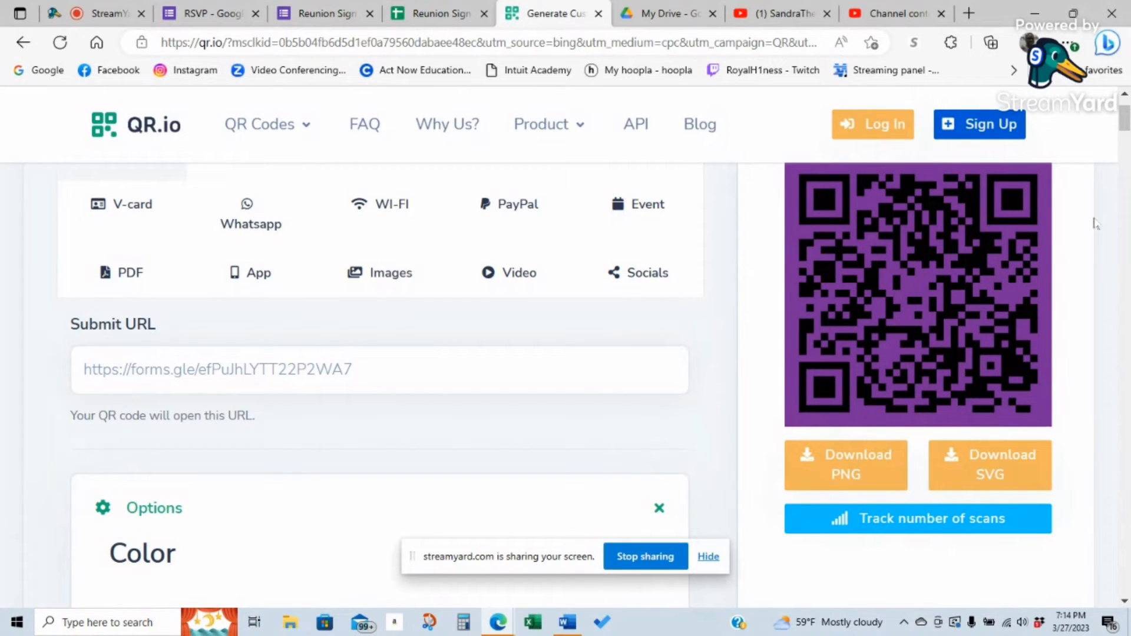
scroll(1127, 129, down, 1)
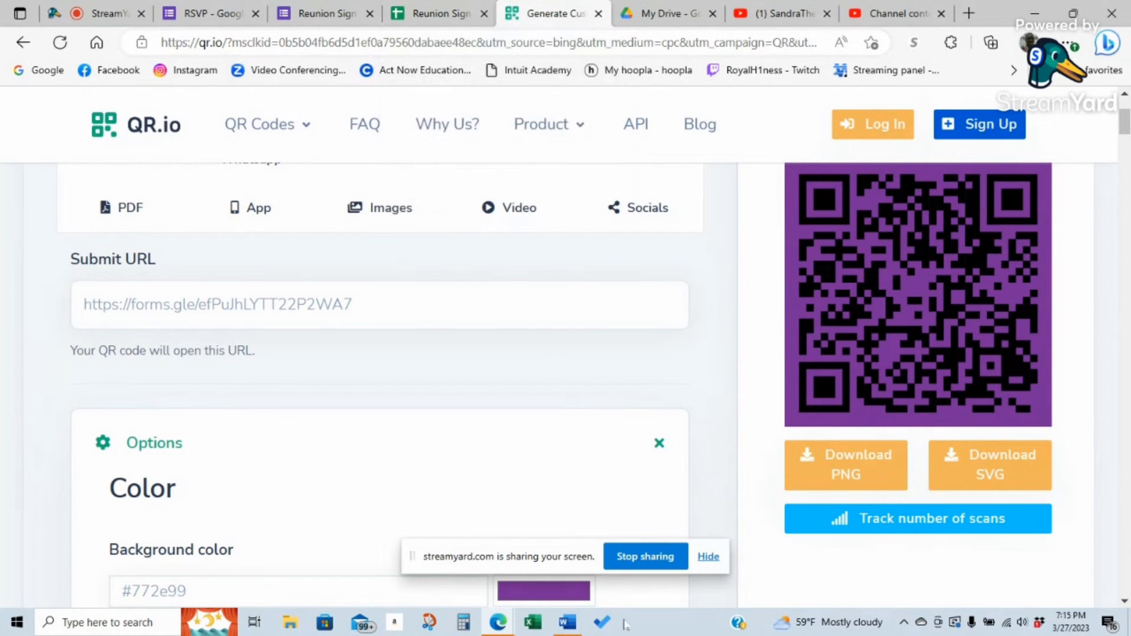
click(566, 623)
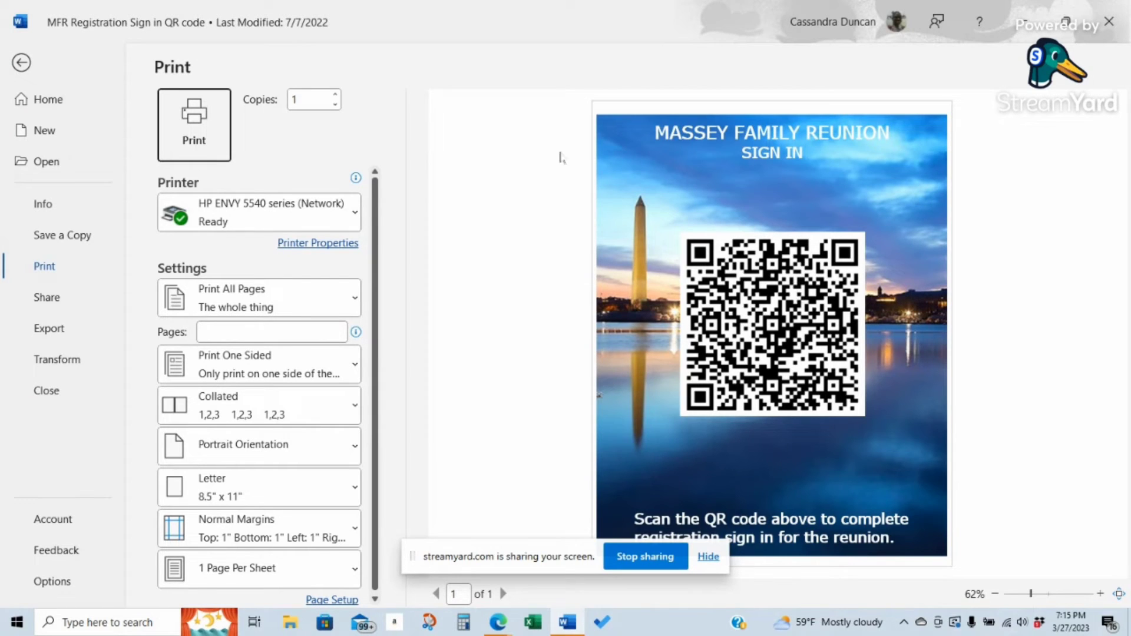
click(498, 622)
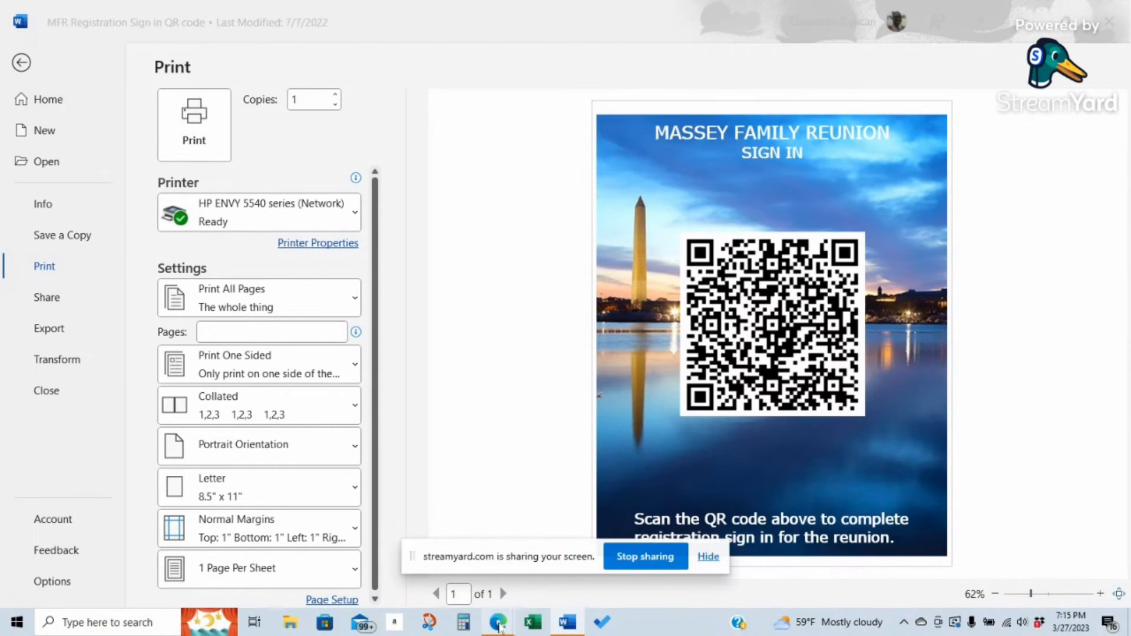
click(480, 580)
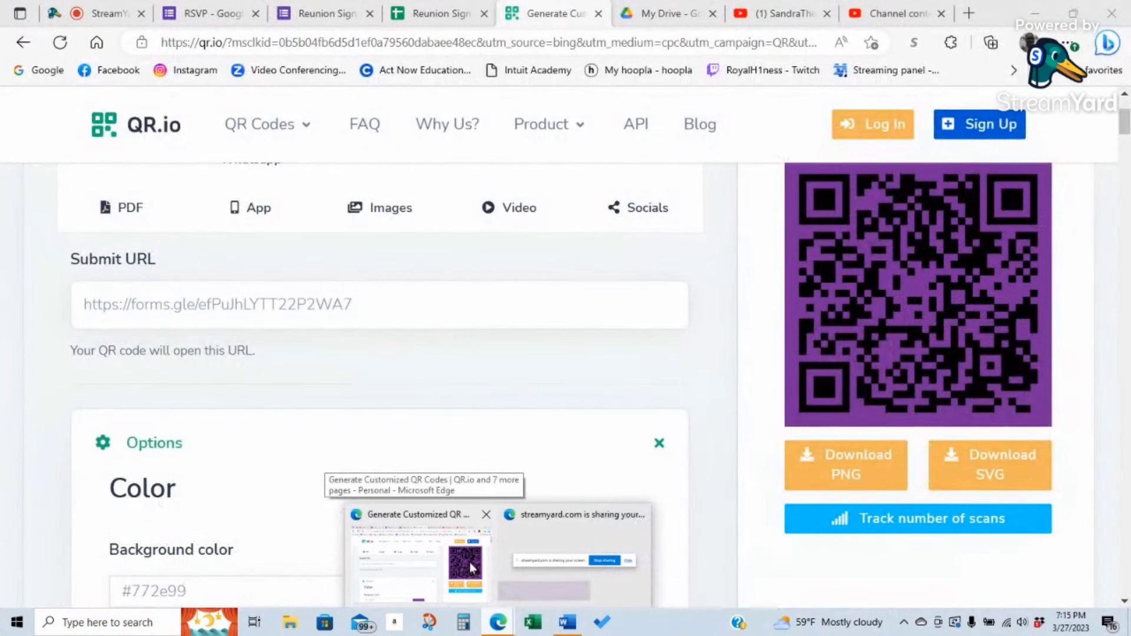
Switch to the Reunion Sign In form and examine its responses in the individual, summary and question views
click(327, 15)
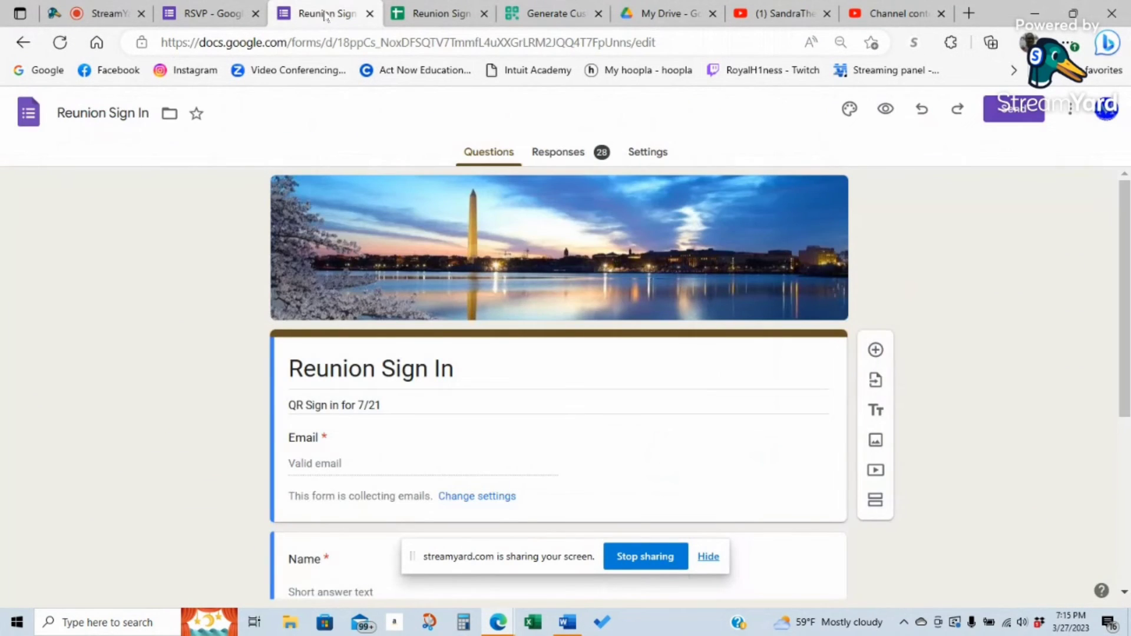
click(557, 154)
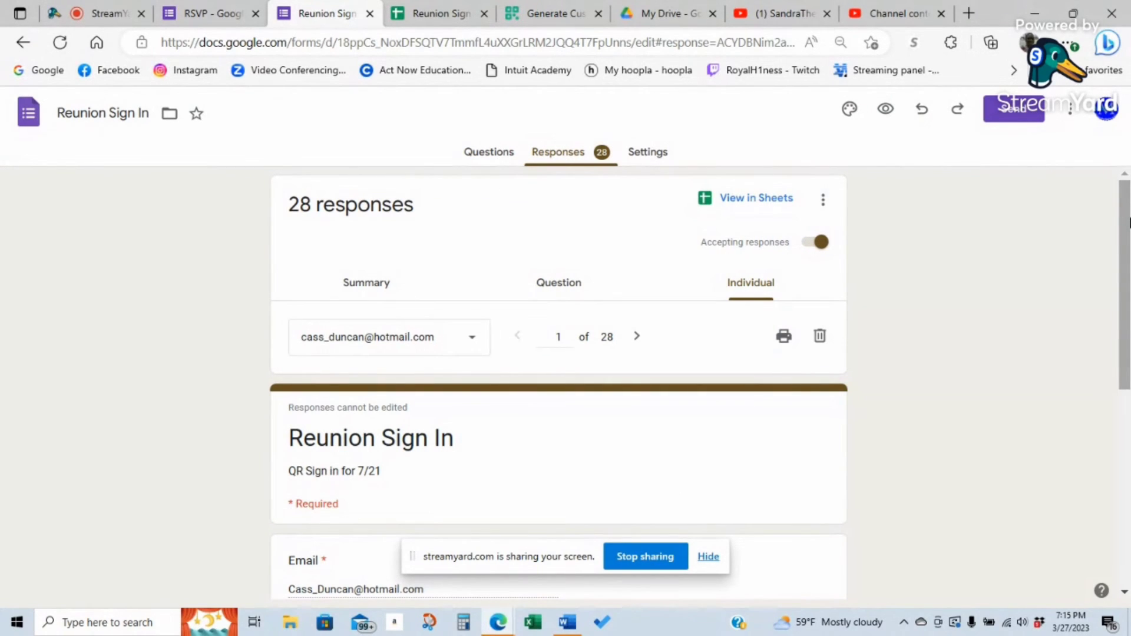
mouse_move(1129, 223)
mouse_down()
mouse_move(1127, 377)
mouse_move(1127, 224)
mouse_up()
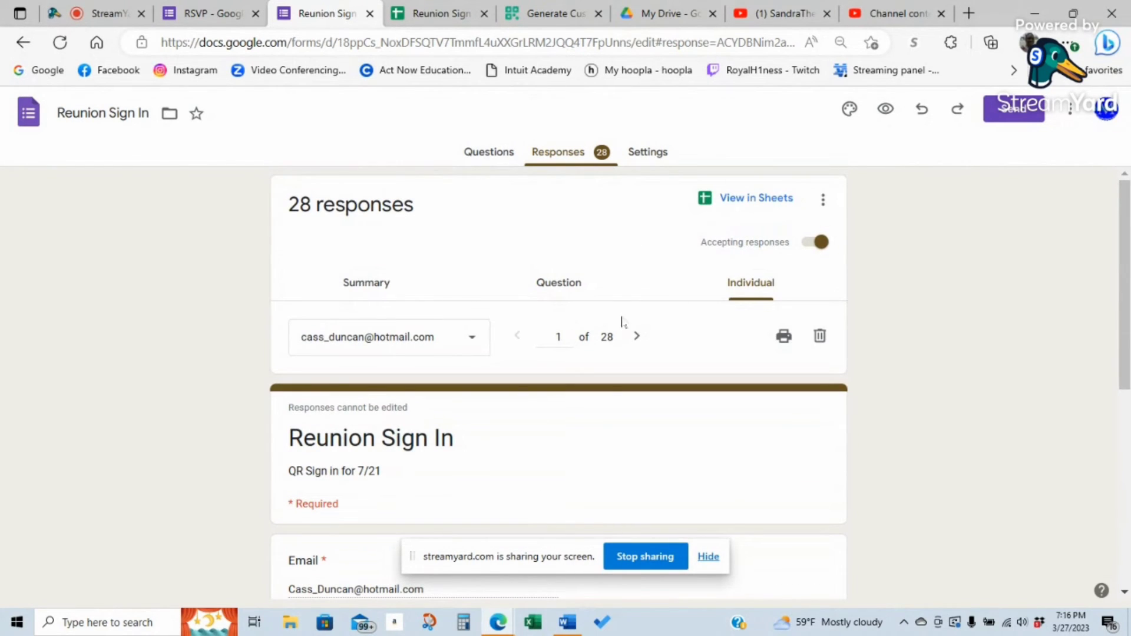
click(384, 295)
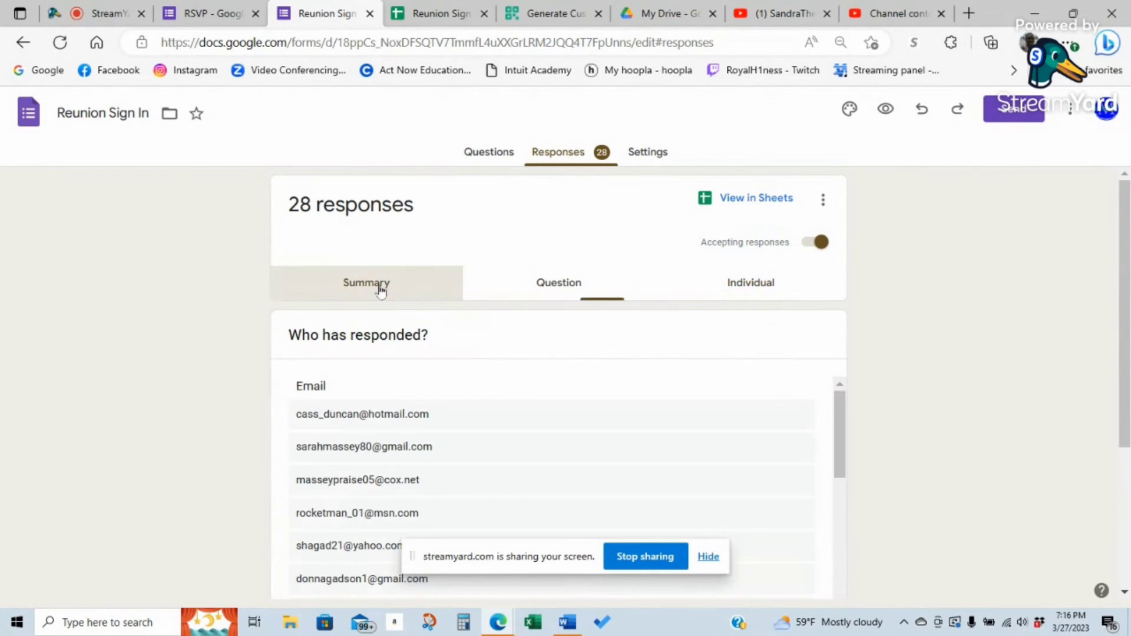
click(559, 288)
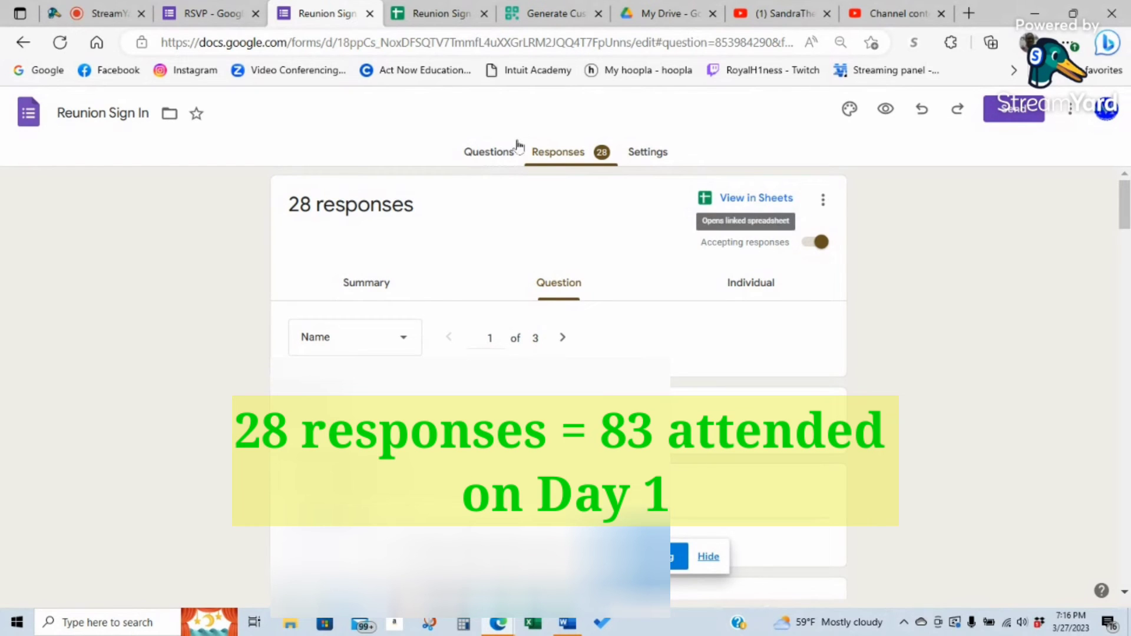
Link the RSVP form's responses to a new spreadsheet named RSVP (Responses)
key(ctrl+shift+Tab)
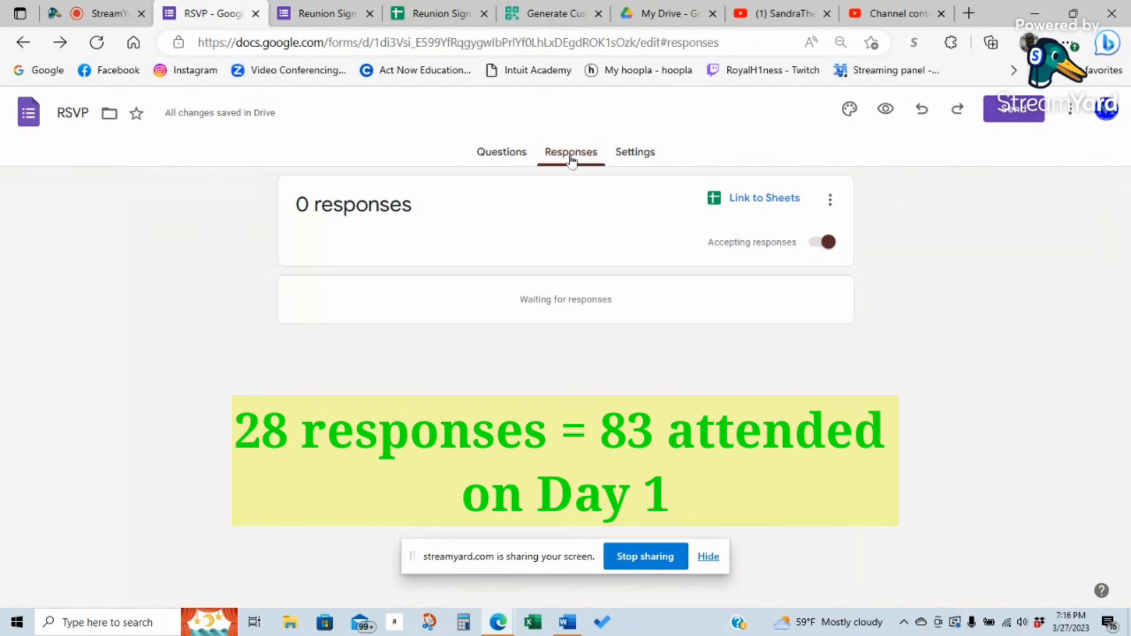
click(766, 199)
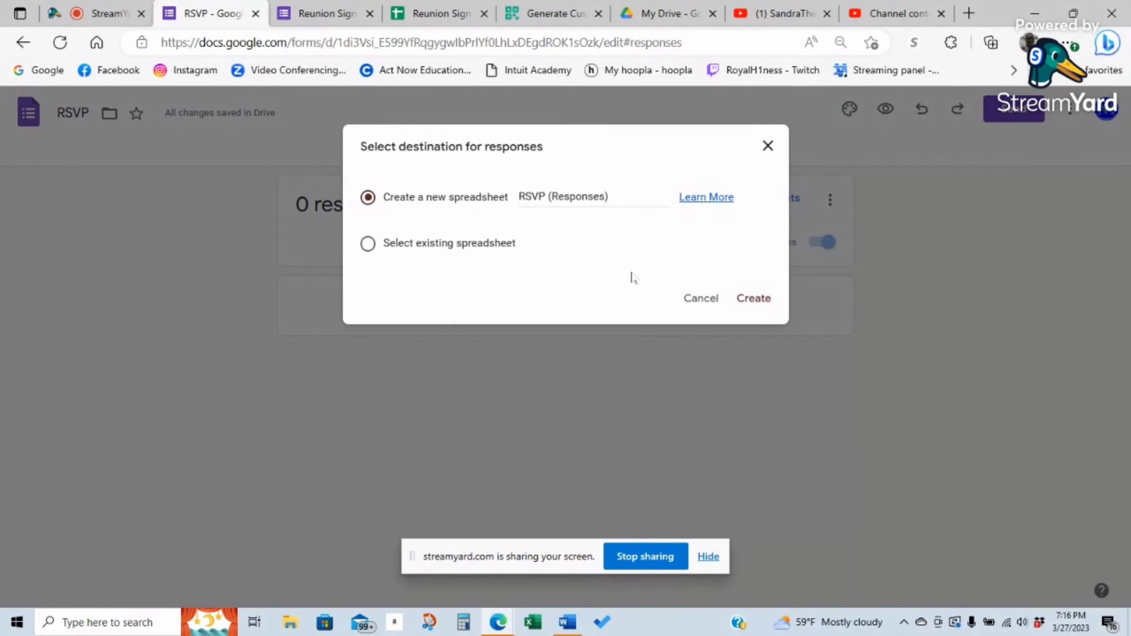
click(751, 306)
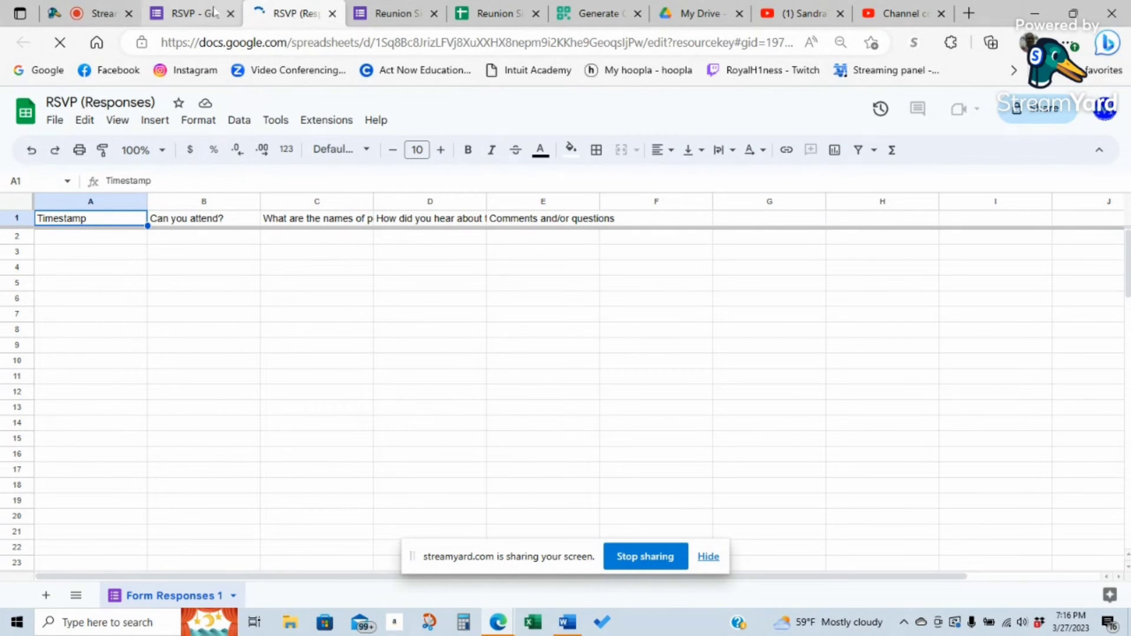
Return to the RSVP form's questions and look at the image insertion options without adding an image
click(214, 12)
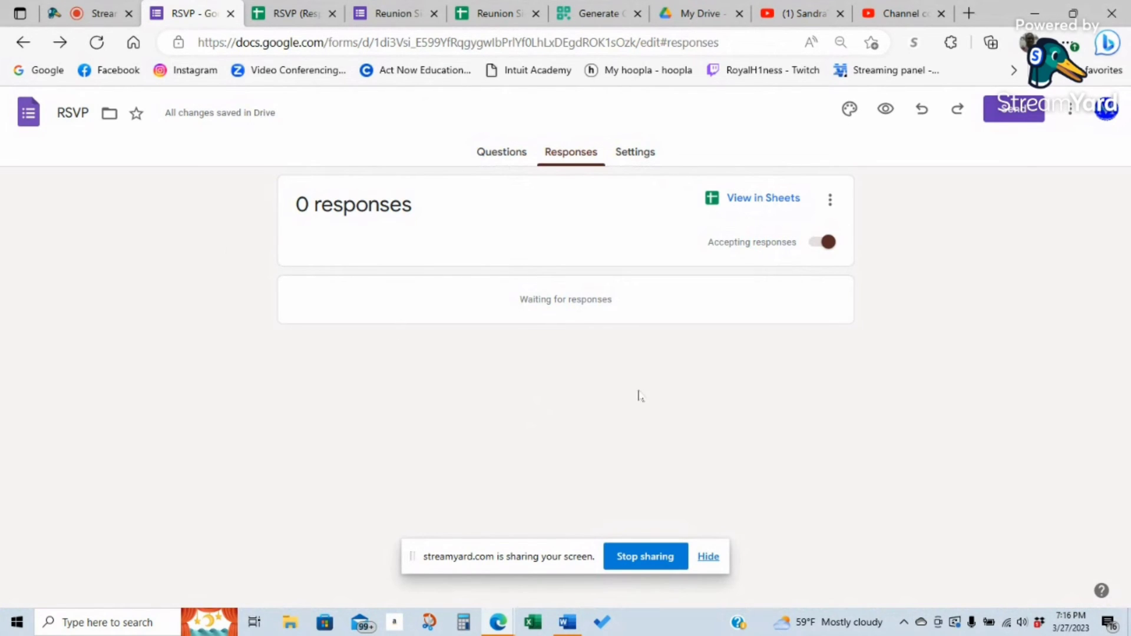
click(493, 152)
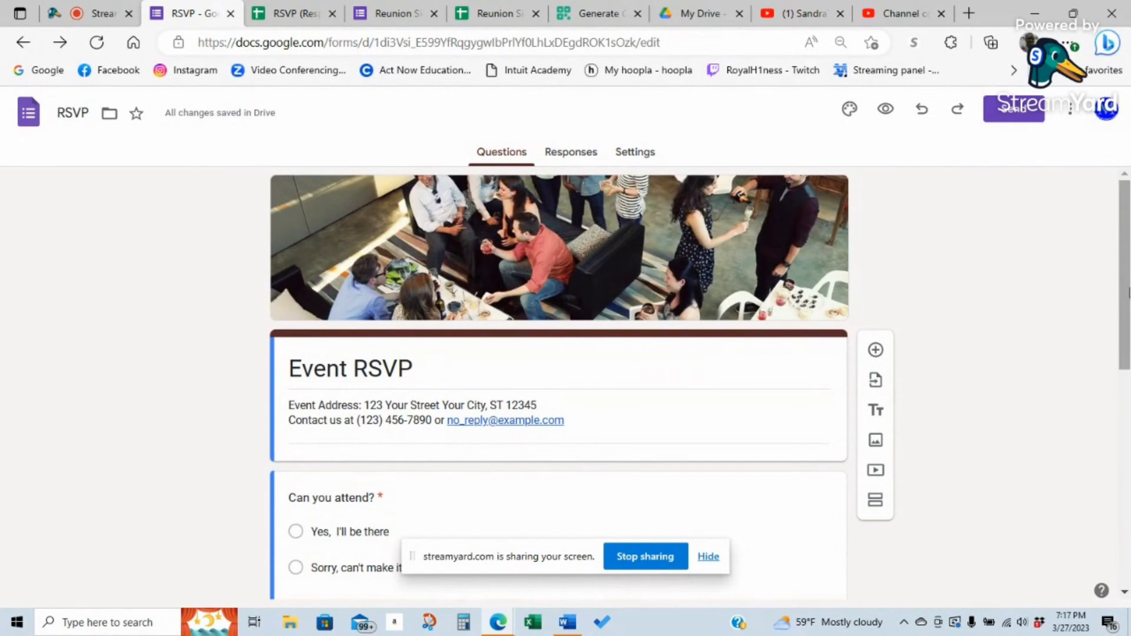
scroll(1129, 379, down, 3)
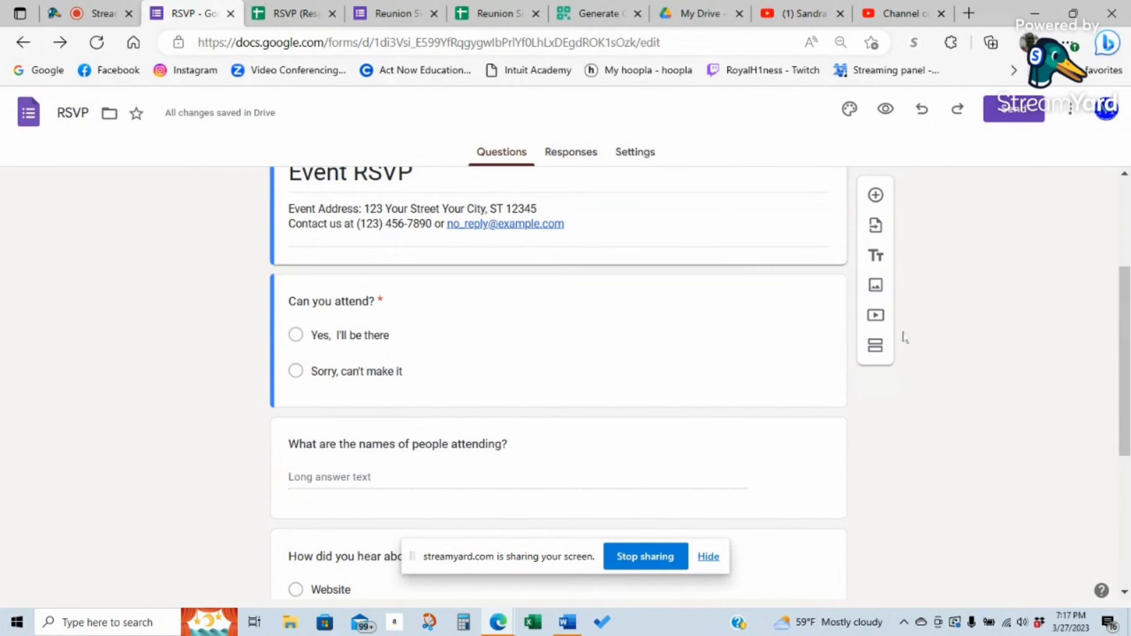
click(876, 288)
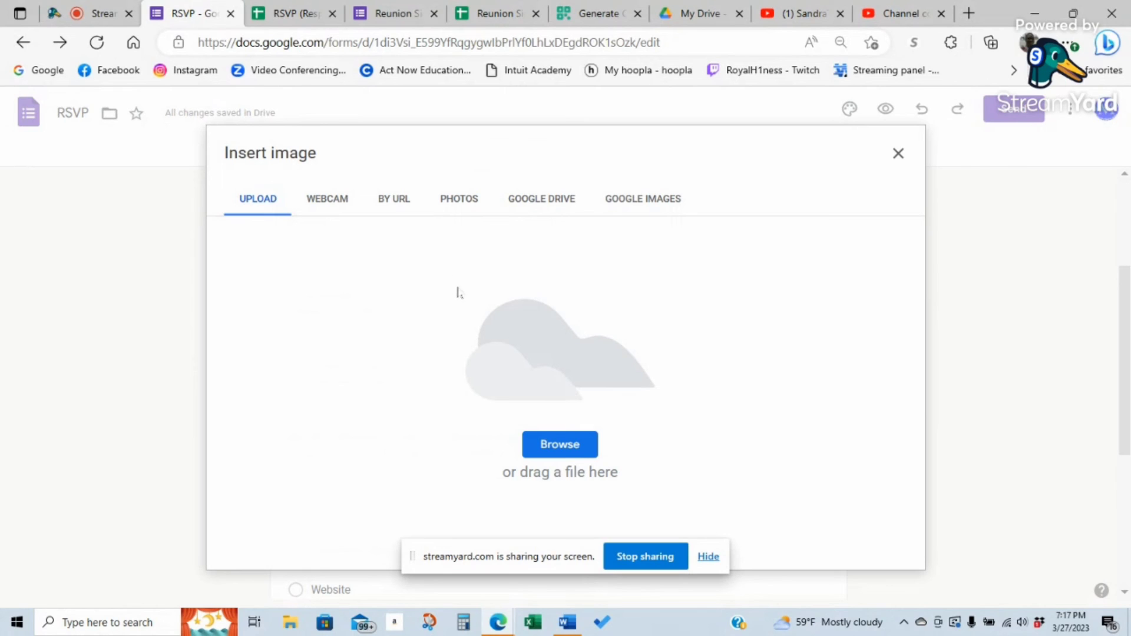
click(898, 154)
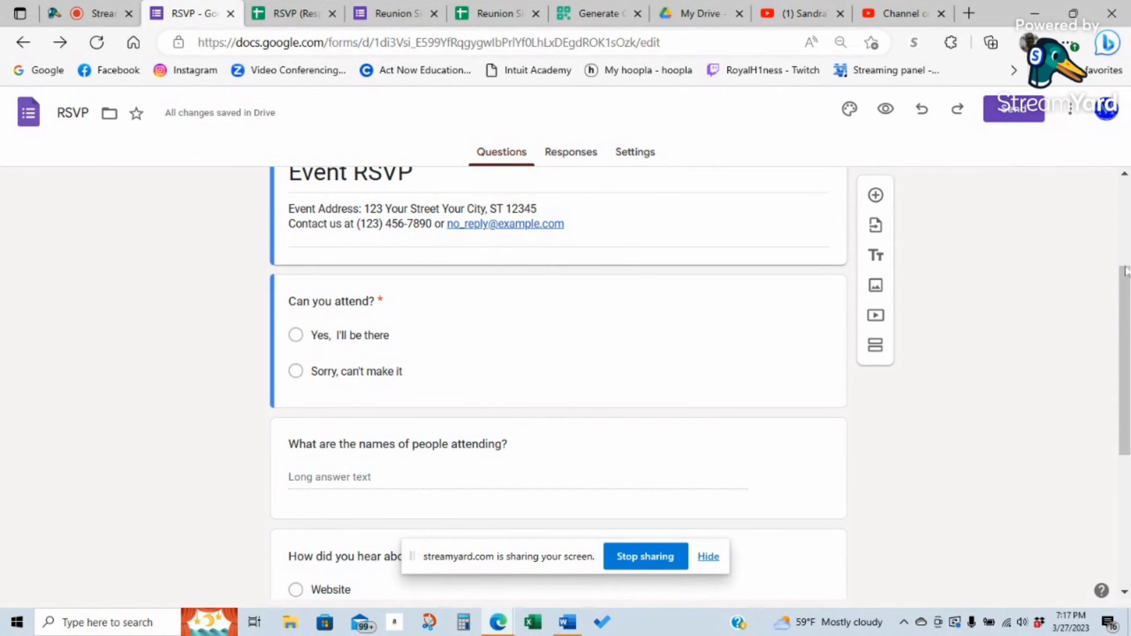
scroll(1125, 271, up, 3)
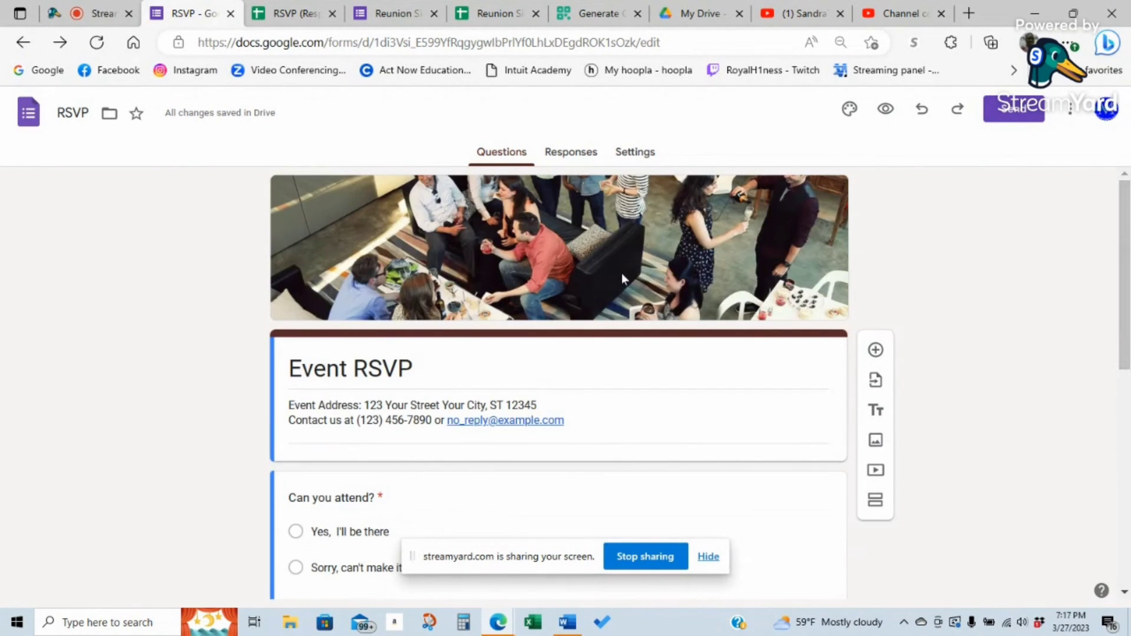